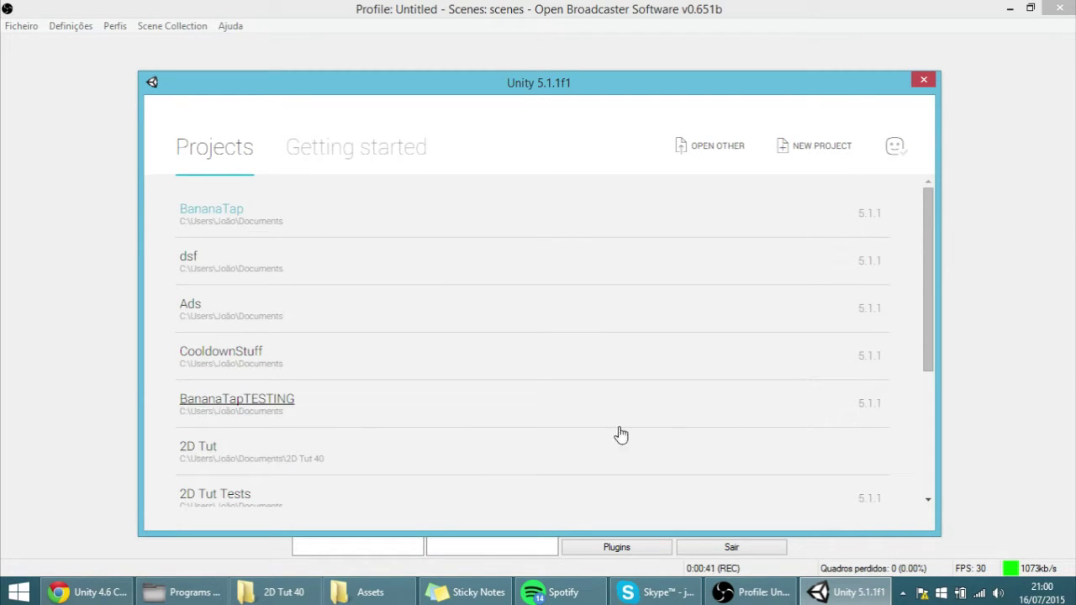
# Browse to Documents\2D Tut 40 and choose the 2D Tut folder as the project to open.
pyautogui.click(719, 148)
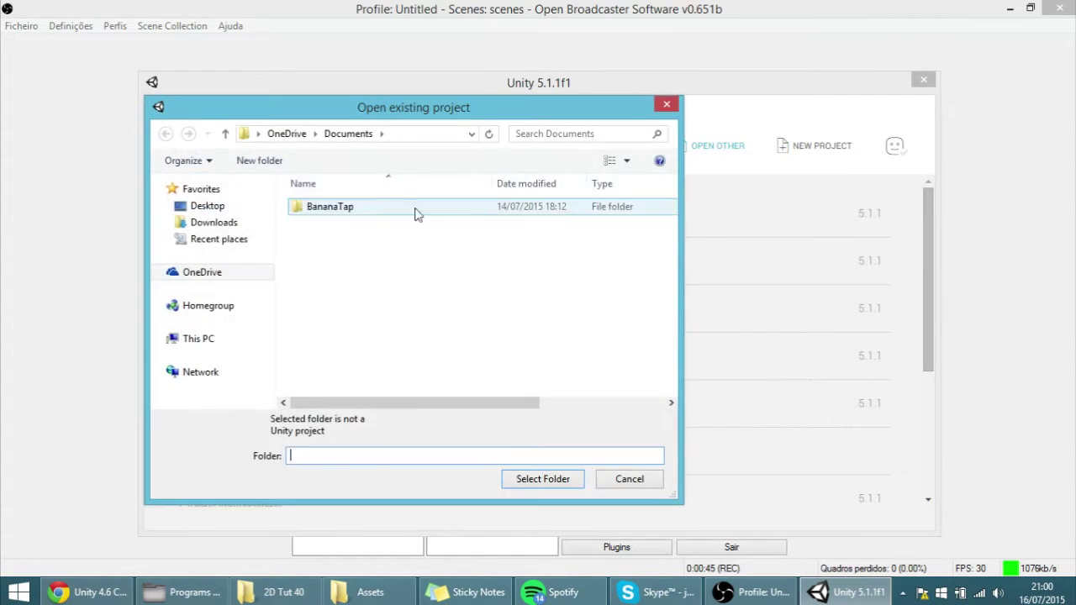
pyautogui.click(285, 133)
pyautogui.doubleClick(336, 207)
pyautogui.click(344, 207)
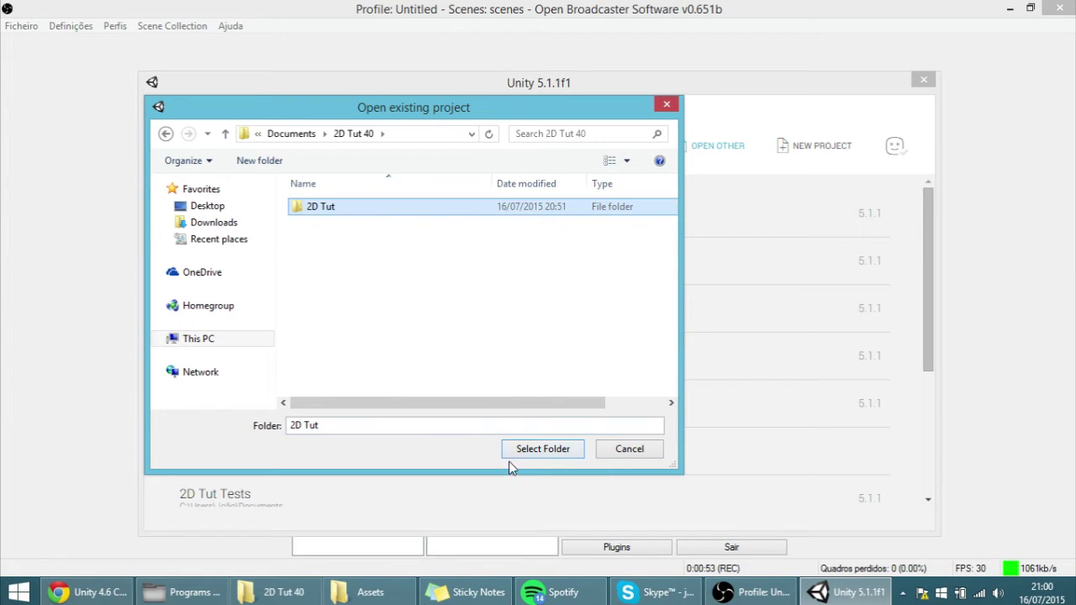
pyautogui.doubleClick(428, 208)
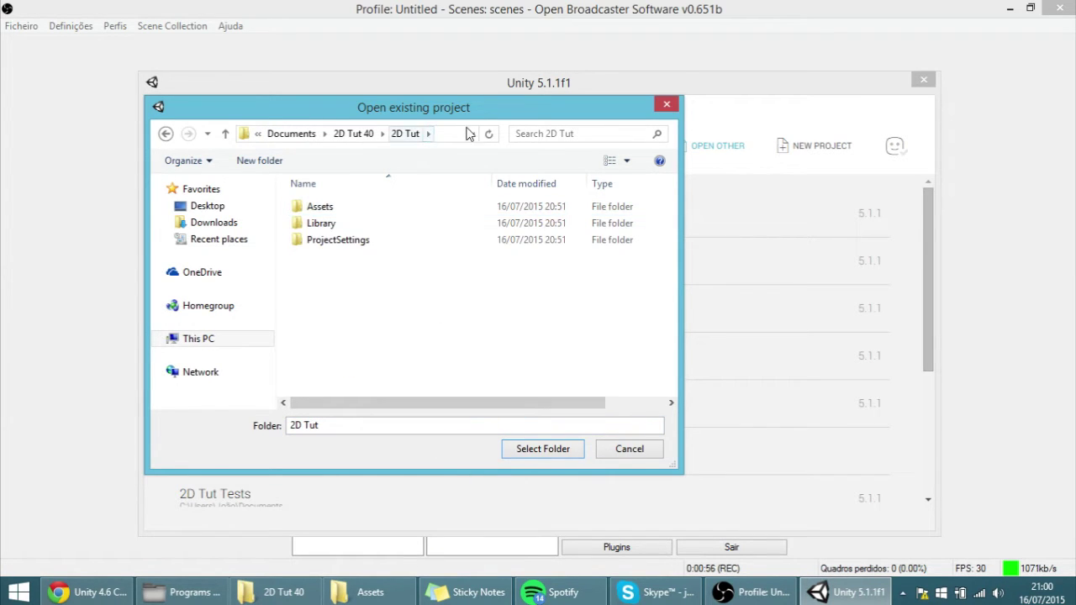
pyautogui.click(225, 133)
pyautogui.click(382, 218)
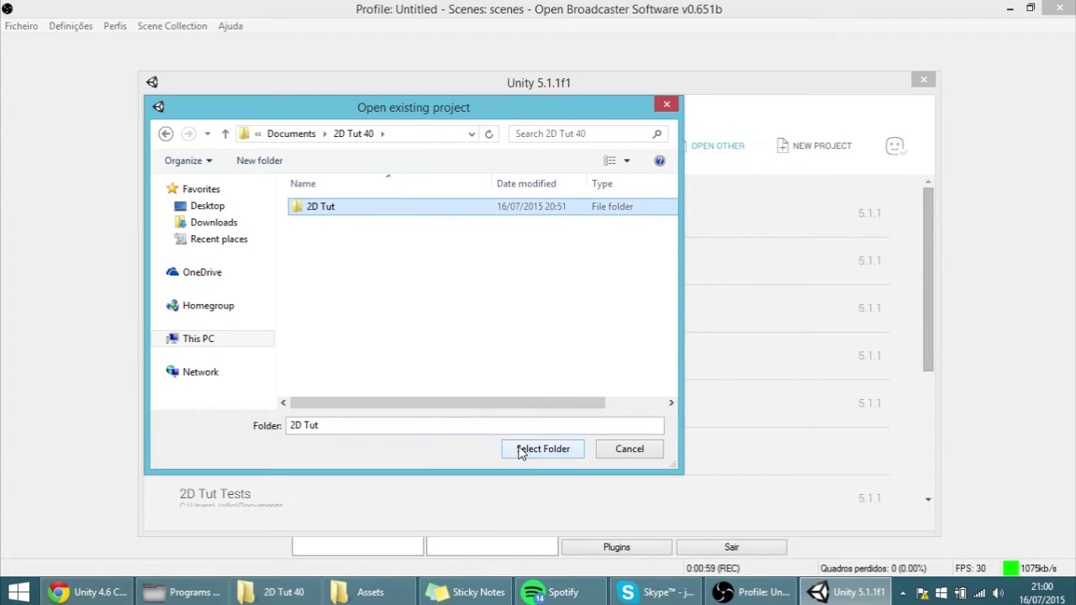
# Open the 2D Tut project, upgrade it to 5.1.1f1 and allow the automatic script API update.
pyautogui.click(517, 451)
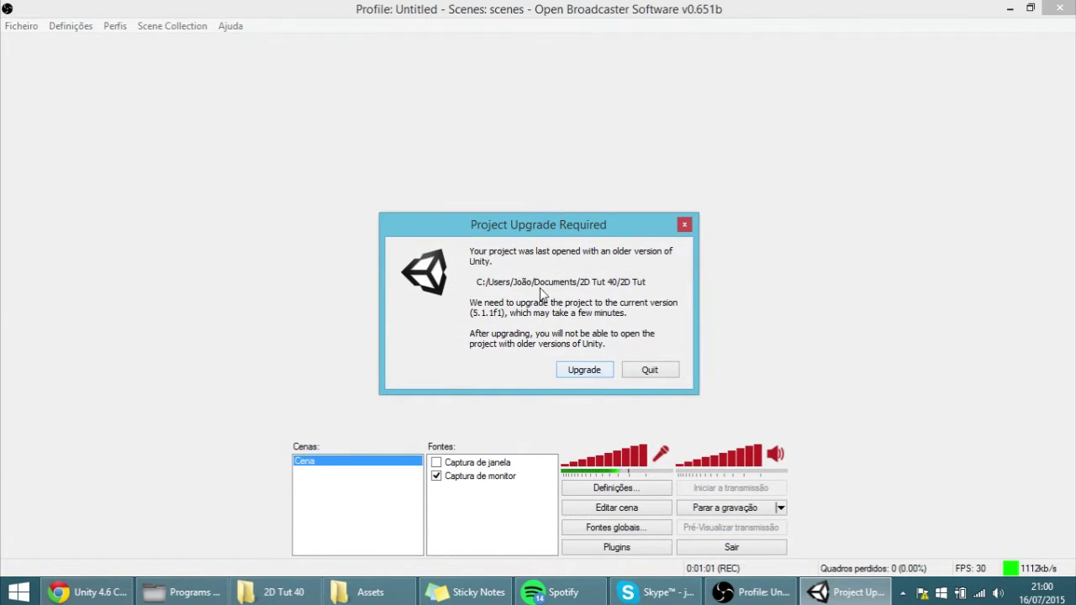
pyautogui.click(582, 372)
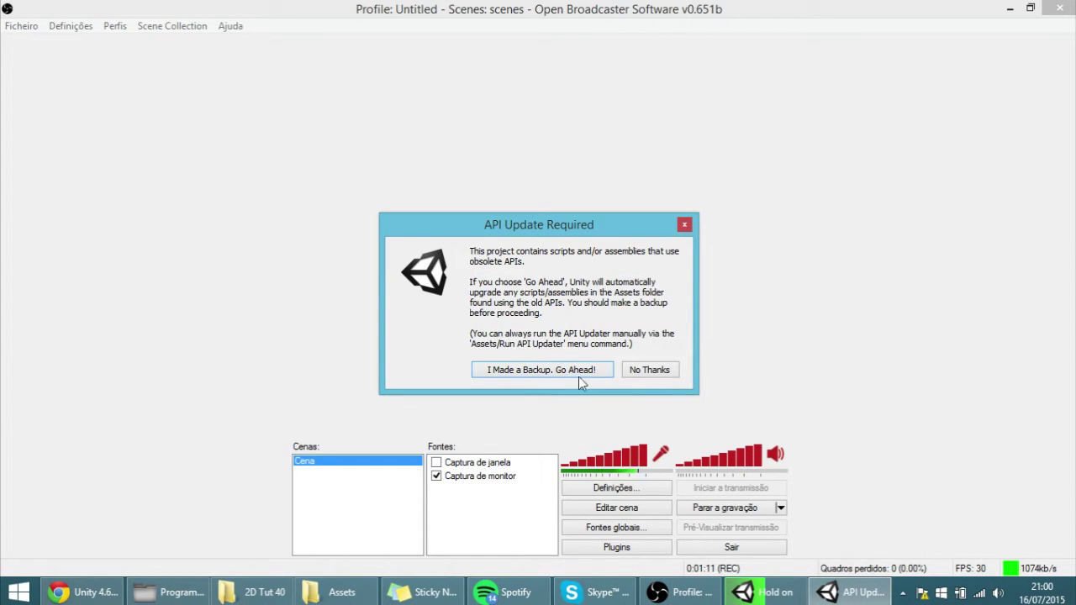
pyautogui.click(536, 371)
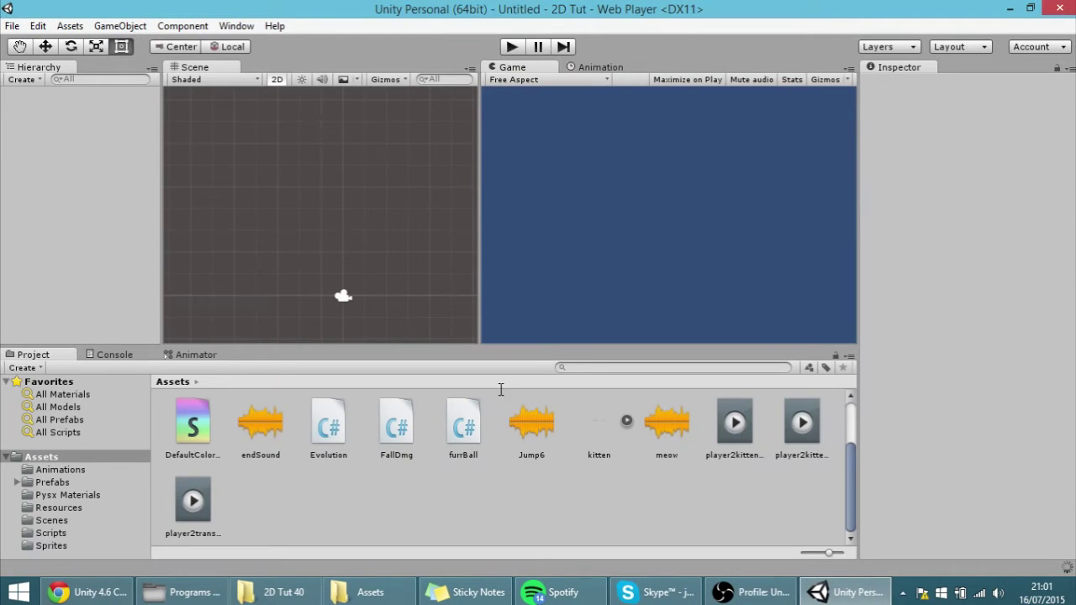
# Load the Platform Testing scene from the Assets Scenes folder.
pyautogui.click(57, 520)
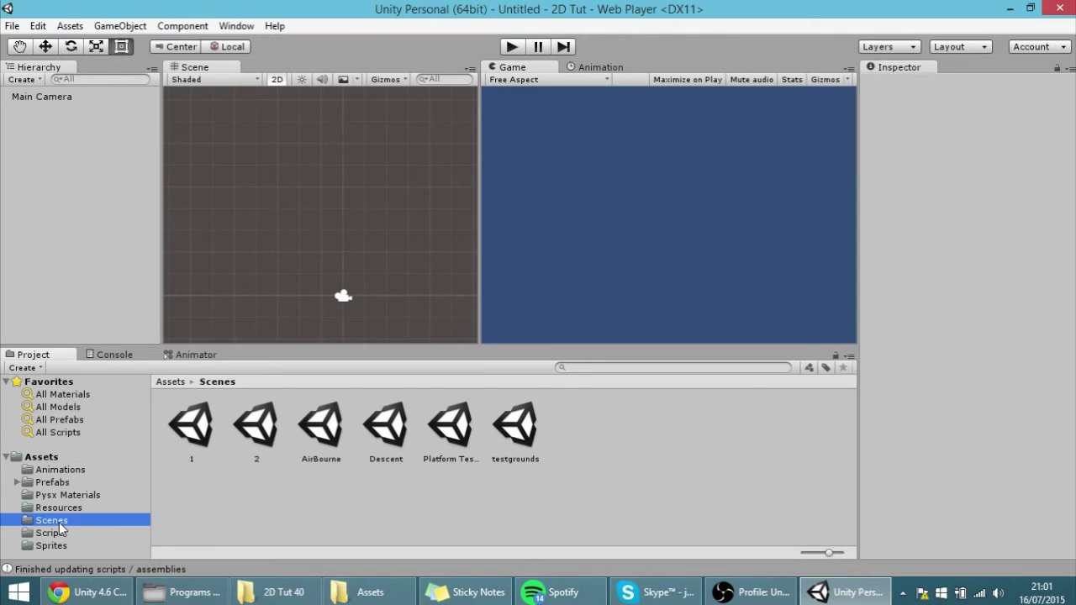
pyautogui.click(527, 432)
pyautogui.doubleClick(464, 434)
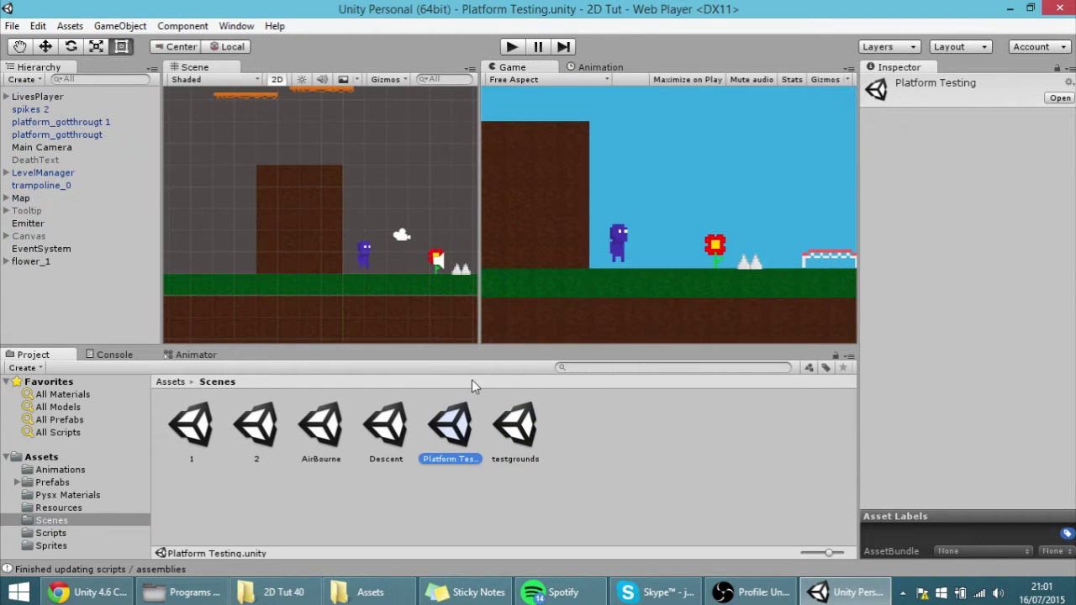
# Test-play the scene by jumping and moving the player left, then stop play mode.
pyautogui.click(511, 47)
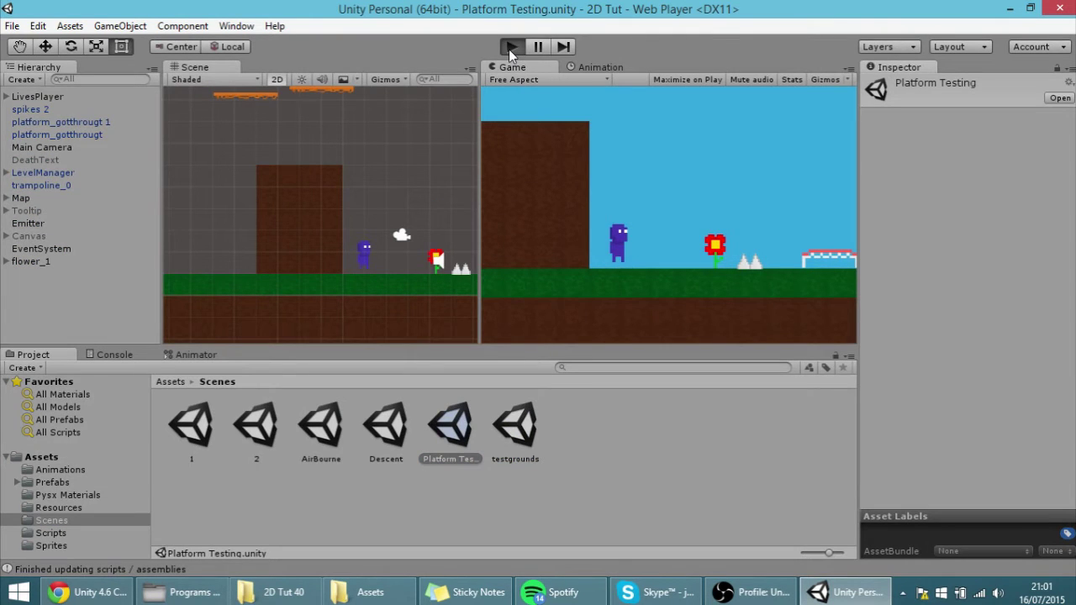
pyautogui.press('space')
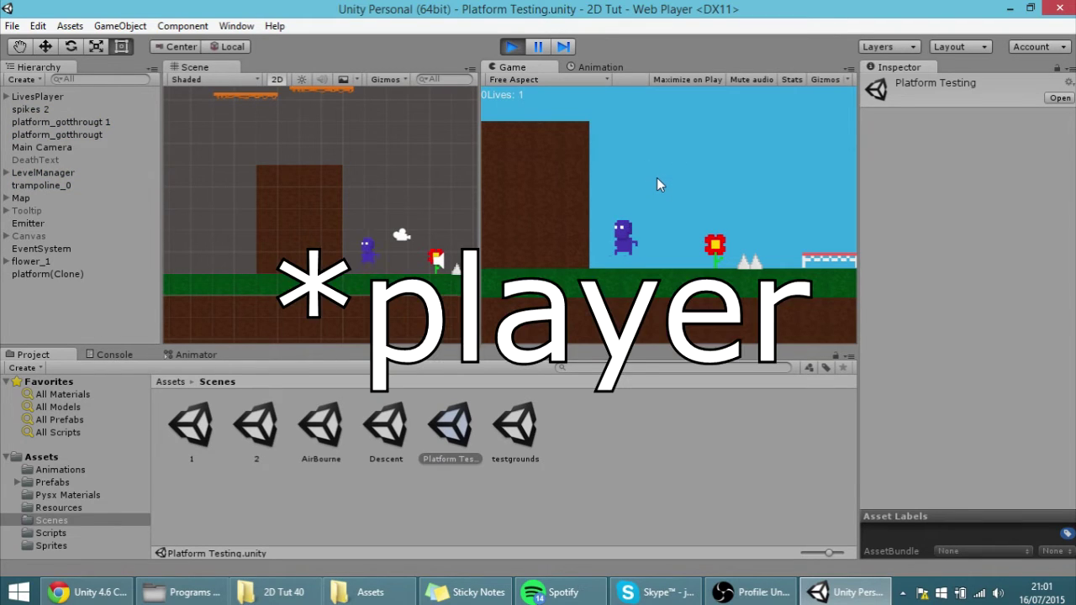
pyautogui.press('Left')
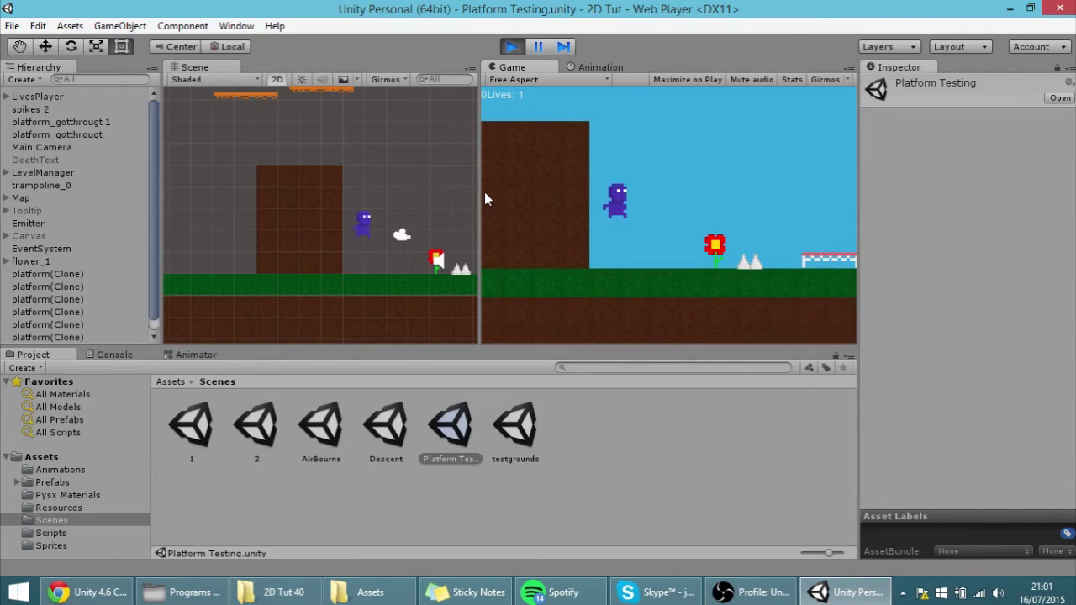
pyautogui.click(510, 43)
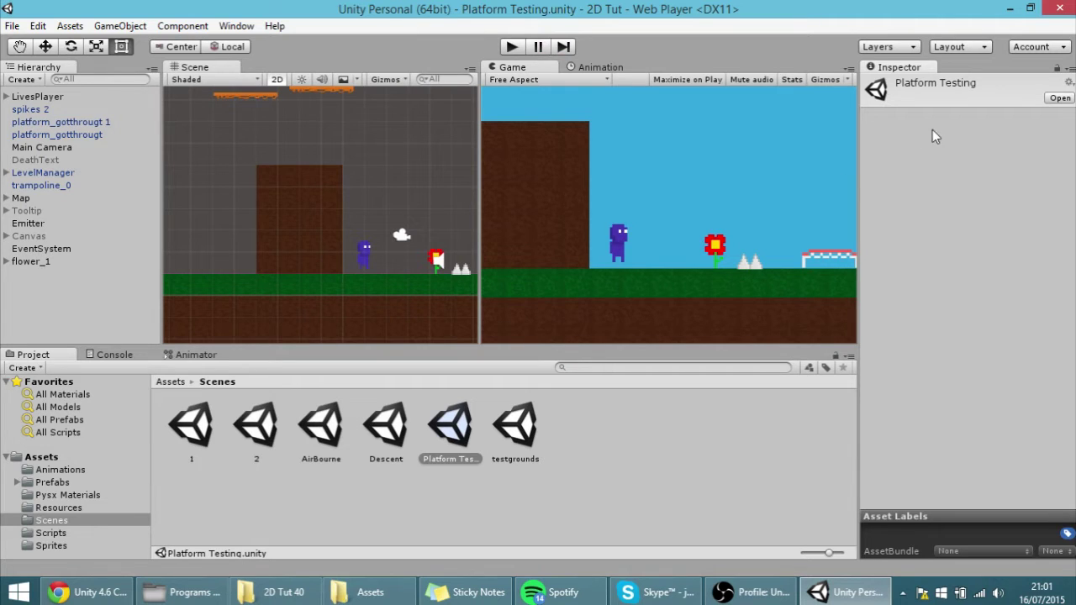
# Uncheck Apply Root Motion on the player's Animator and run the game again.
pyautogui.click(363, 250)
pyautogui.scroll(-3, 929, 313)
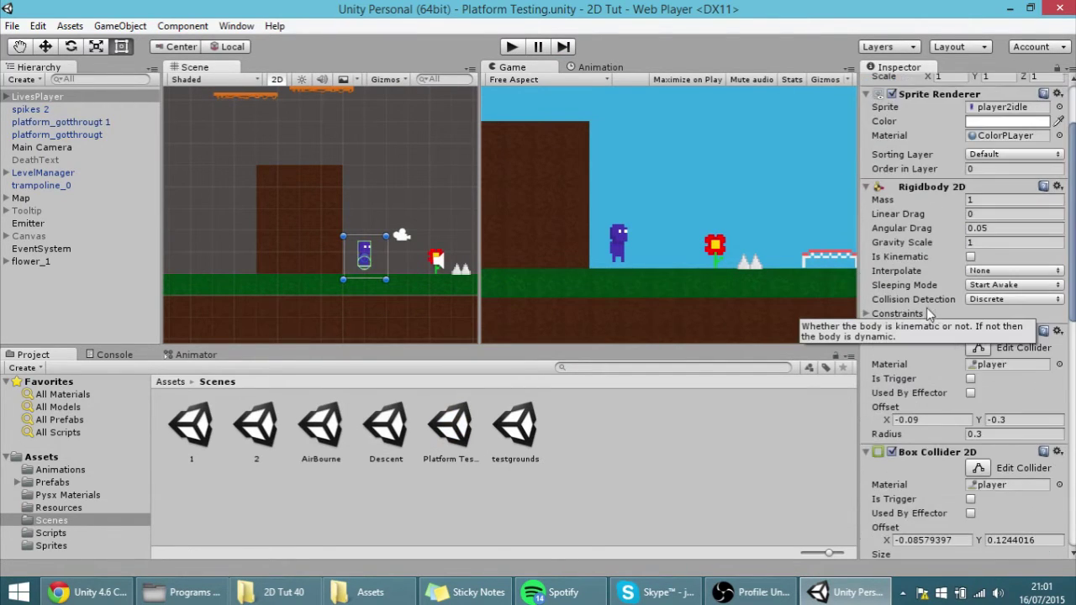
pyautogui.scroll(-10, 929, 313)
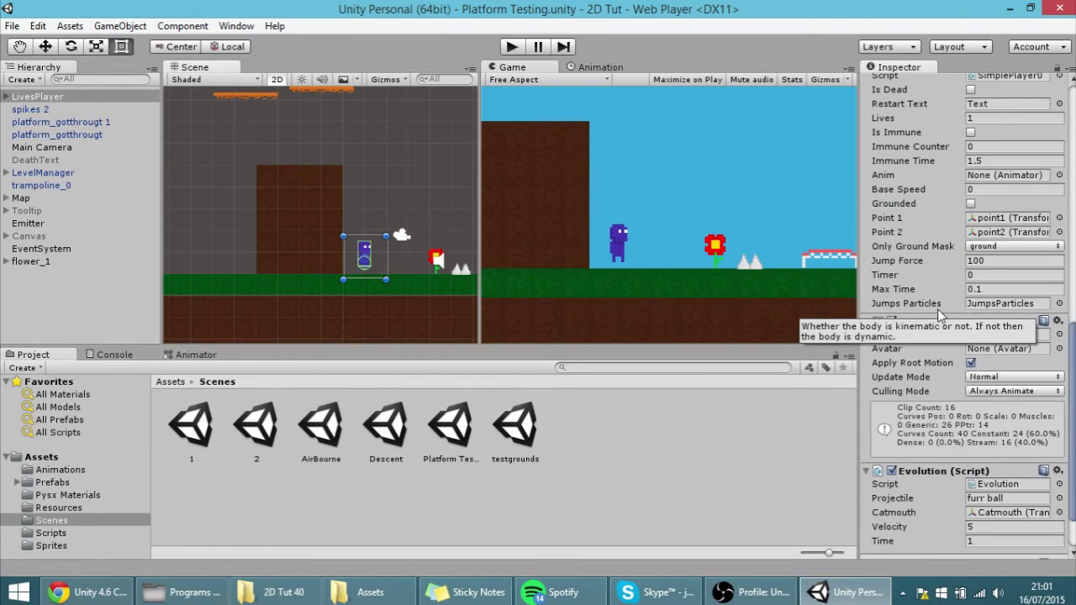
pyautogui.click(970, 363)
pyautogui.click(510, 47)
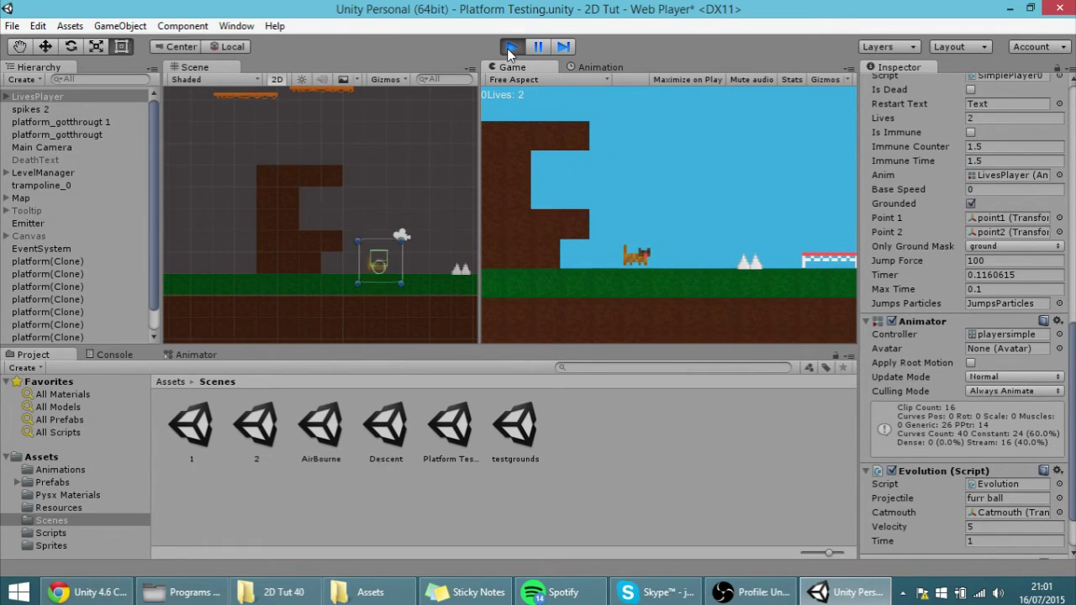
# Frame the kitten in the Scene view, stop play mode, and locate the player's Animator Controller.
pyautogui.scroll(5, 408, 255)
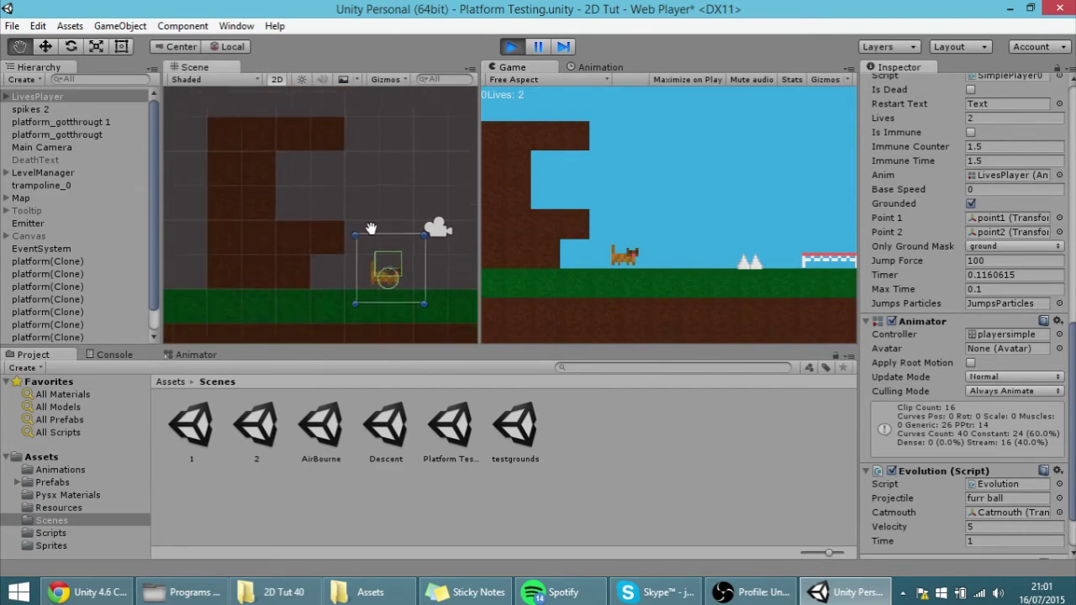
pyautogui.moveTo(358, 202); pyautogui.dragTo(373, 241, button='middle')
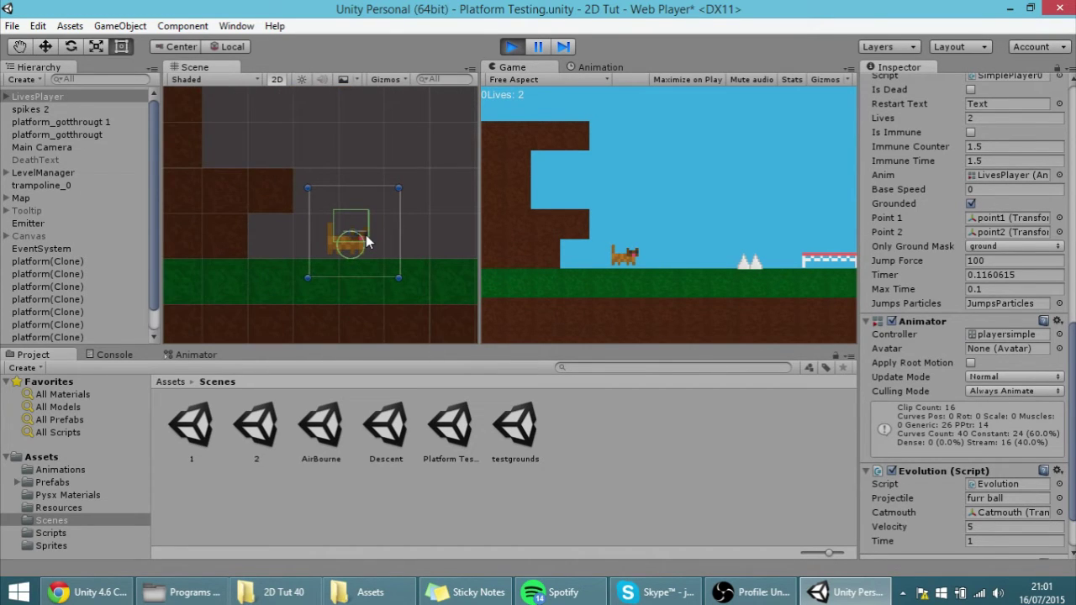
pyautogui.scroll(3, 366, 236)
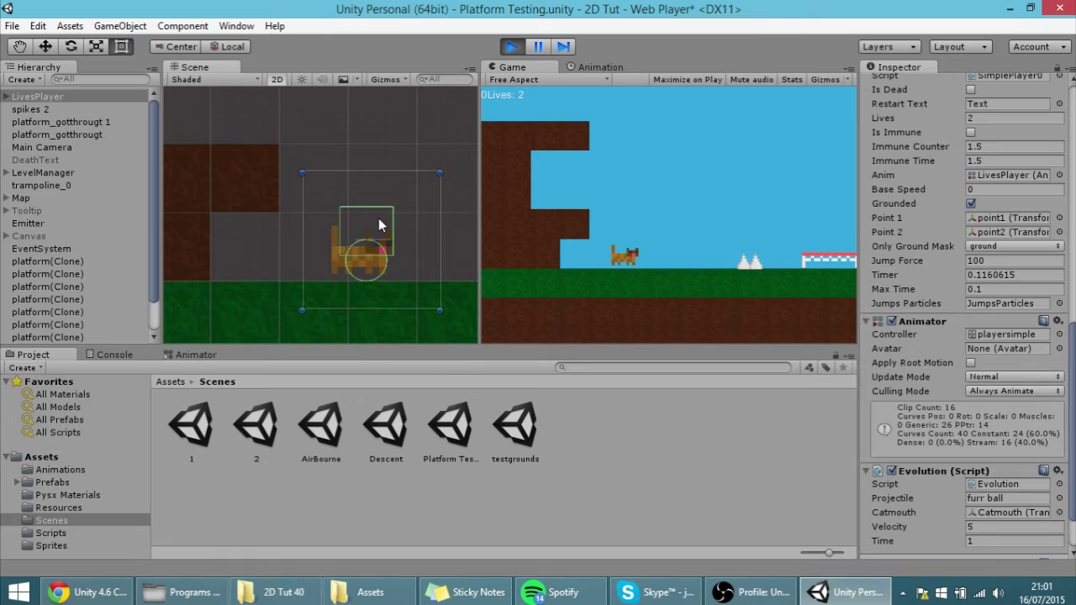
pyautogui.click(512, 46)
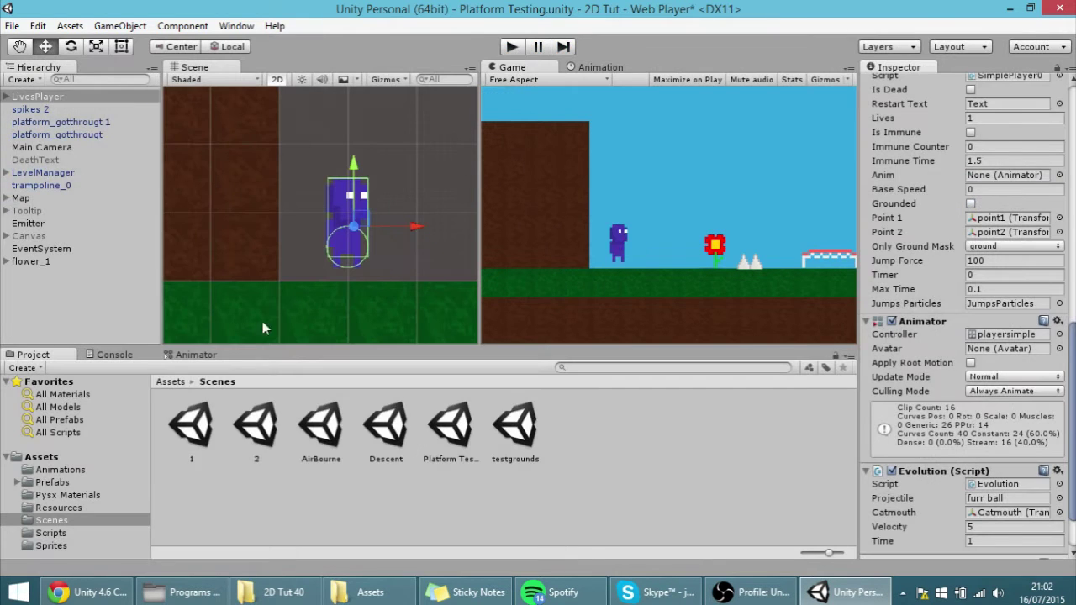
pyautogui.click(992, 334)
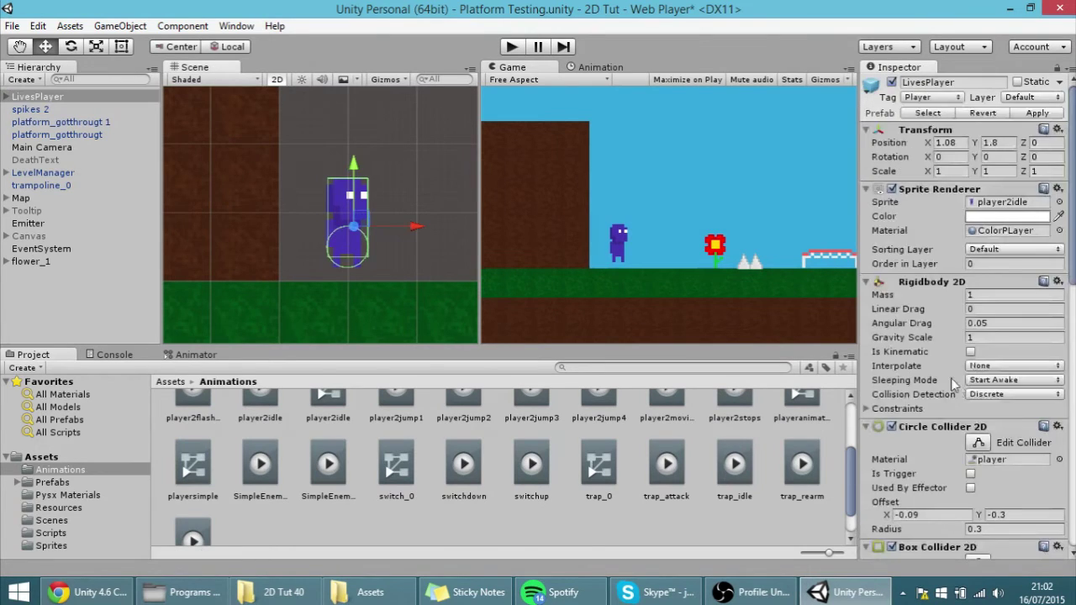
pyautogui.scroll(-5, 950, 377)
pyautogui.scroll(4, 950, 378)
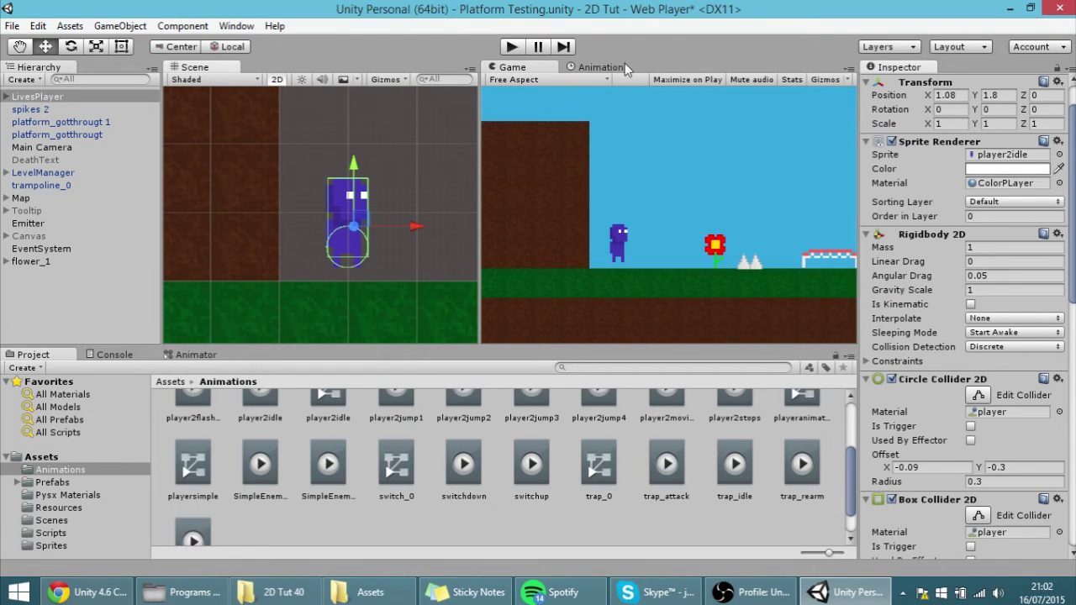
# Show LivesPlayer's player2kittenmoving clip in the Animation window.
pyautogui.click(594, 67)
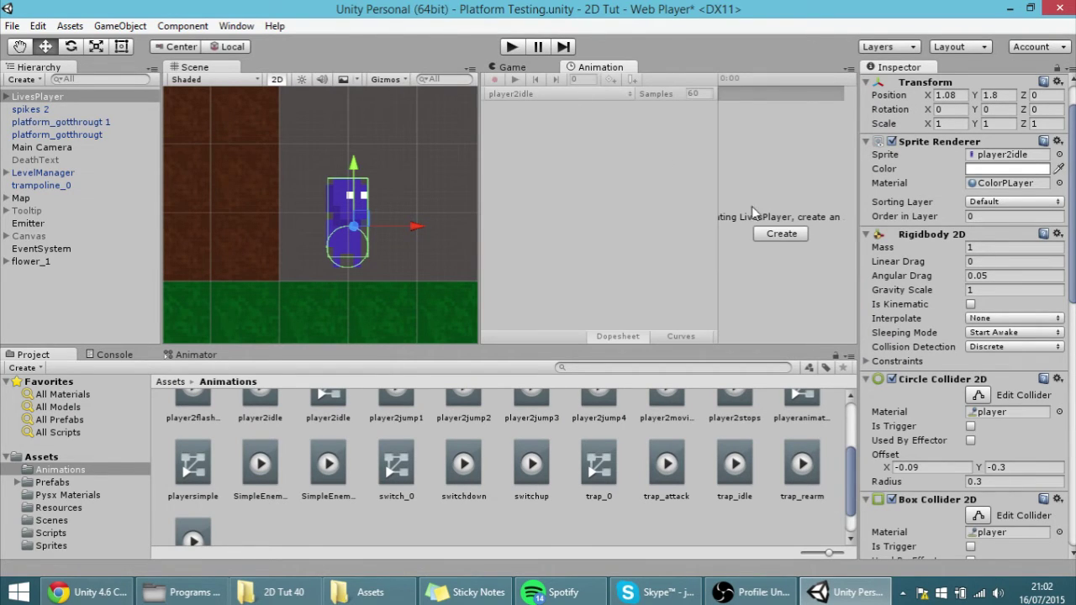
pyautogui.click(51, 110)
pyautogui.click(50, 97)
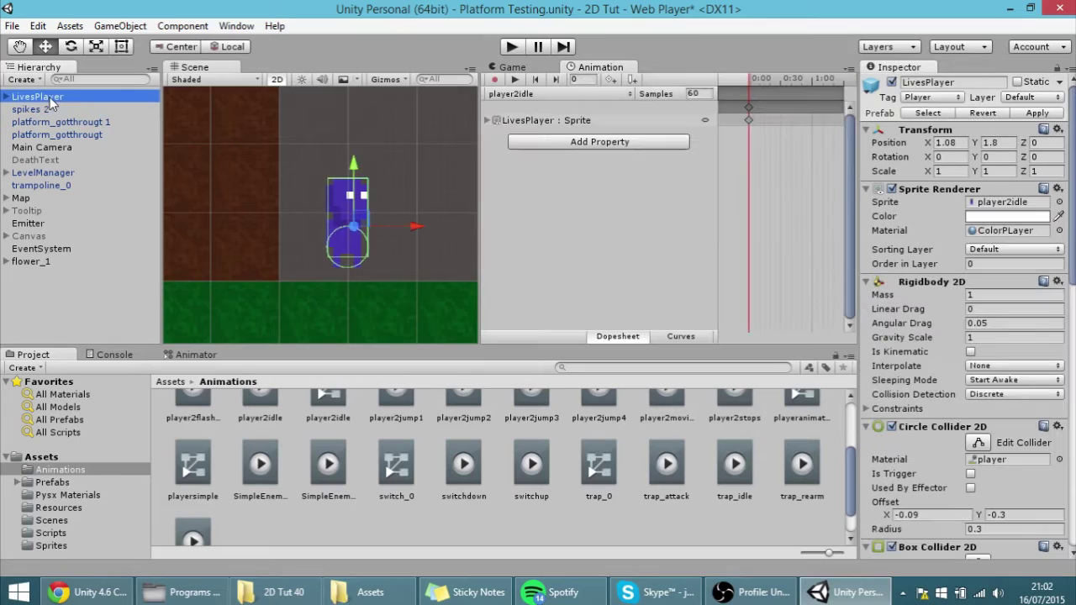
pyautogui.click(534, 91)
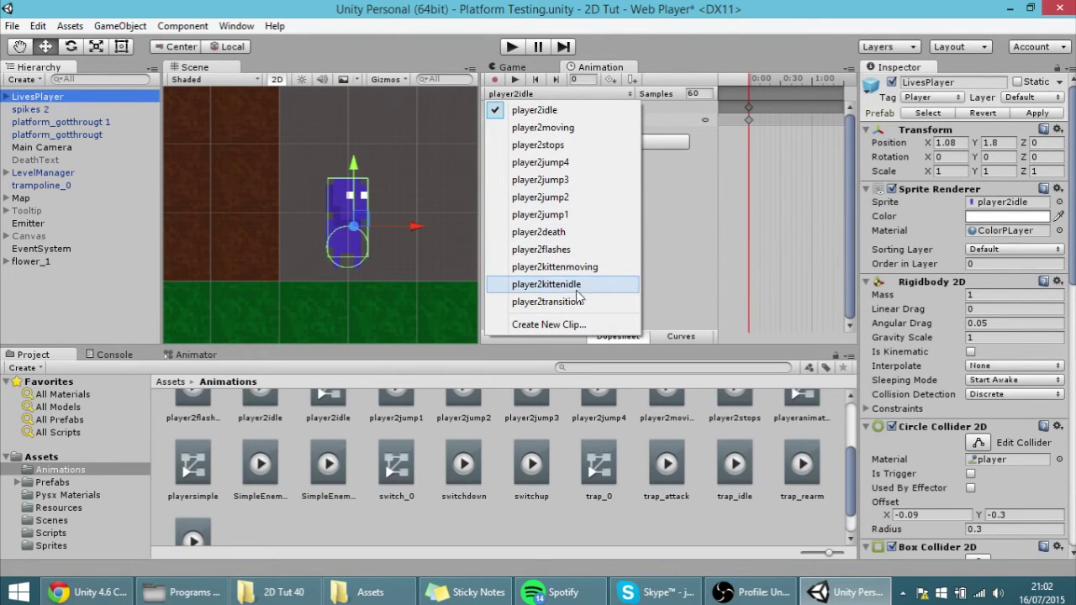
pyautogui.click(538, 266)
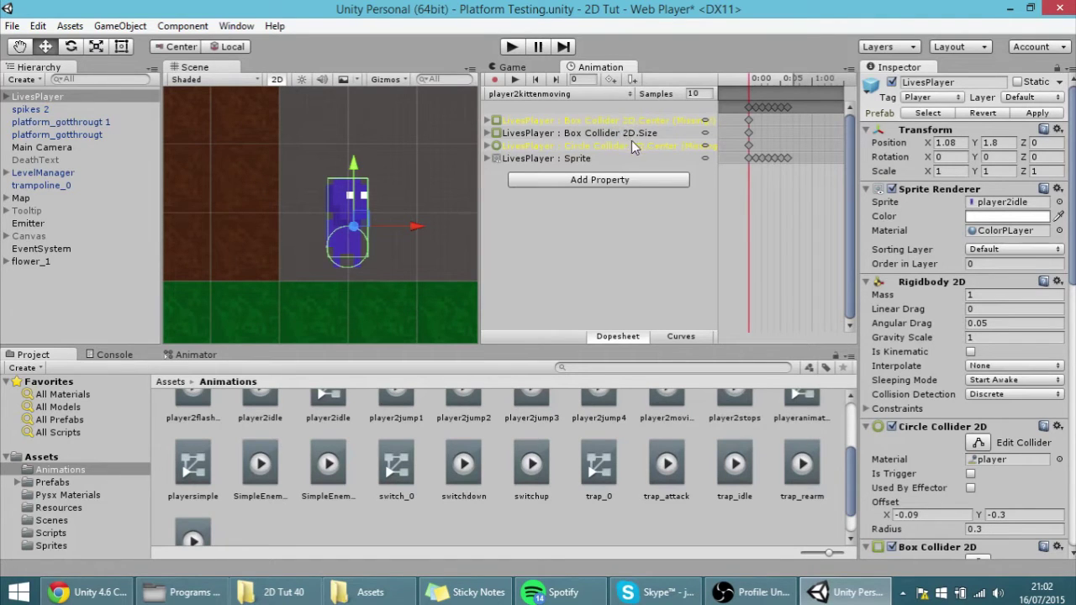
pyautogui.scroll(-2, 1004, 395)
pyautogui.scroll(-2, 989, 432)
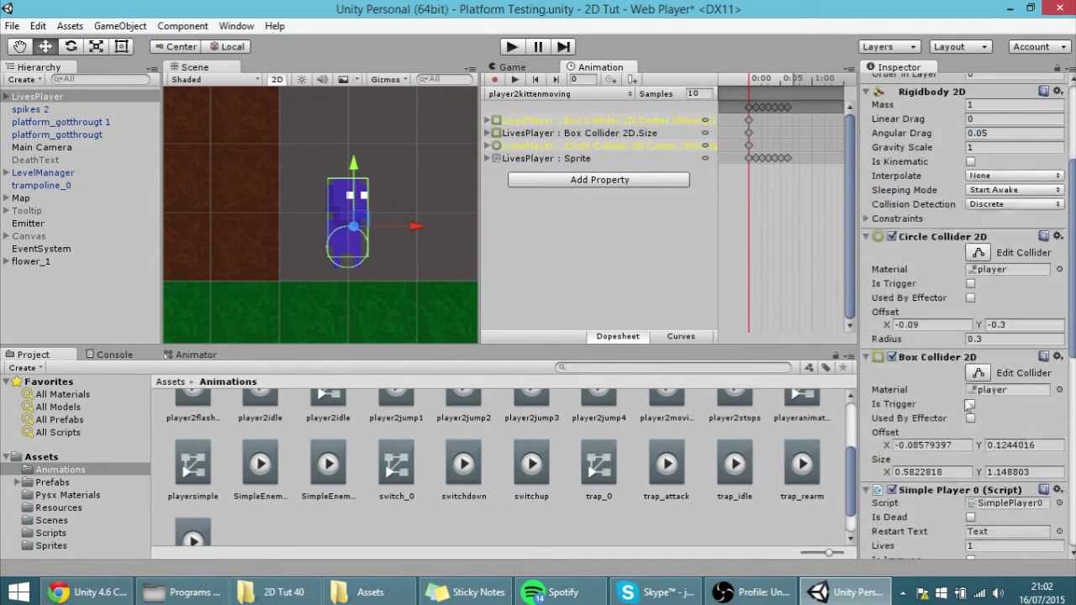
# Delete the missing Circle and Box Collider 2D Center tracks and the Box Collider 2D.Size track.
pyautogui.click(560, 151)
pyautogui.press('Delete')
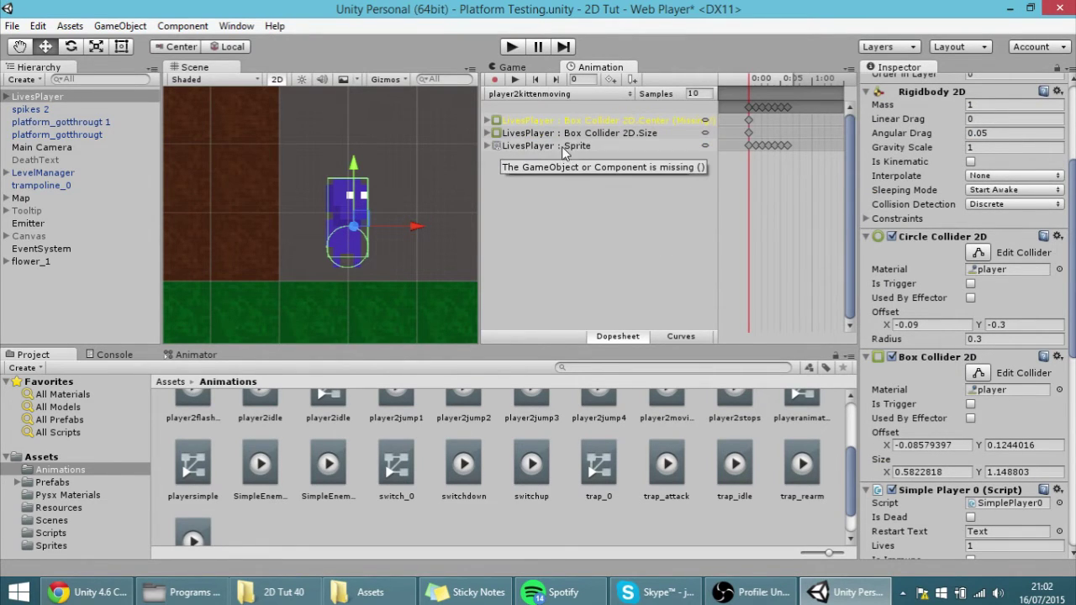
pyautogui.click(563, 120)
pyautogui.press('Delete')
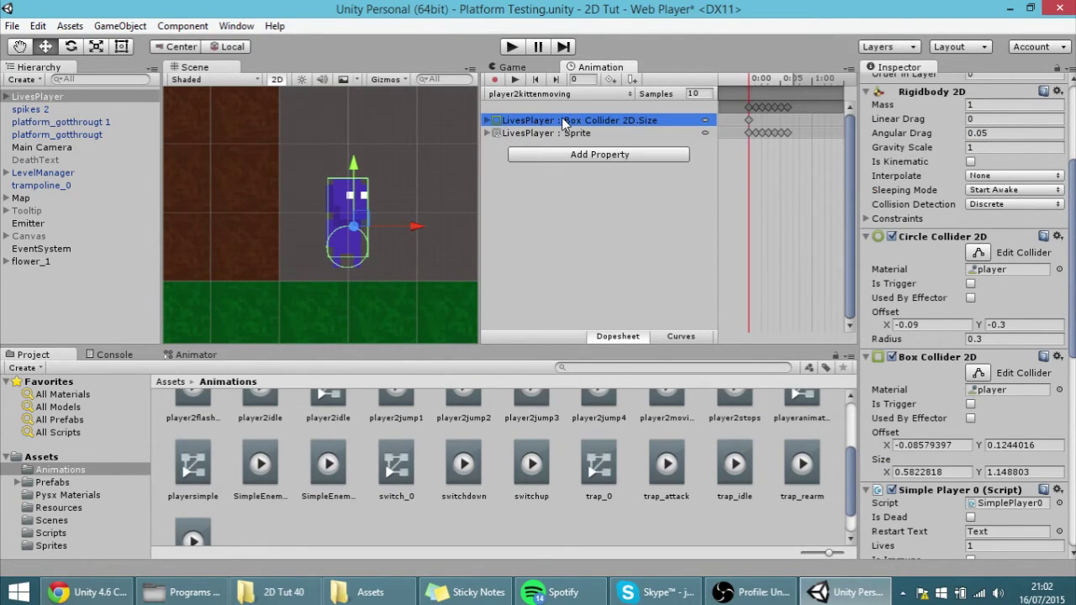
pyautogui.click(750, 121)
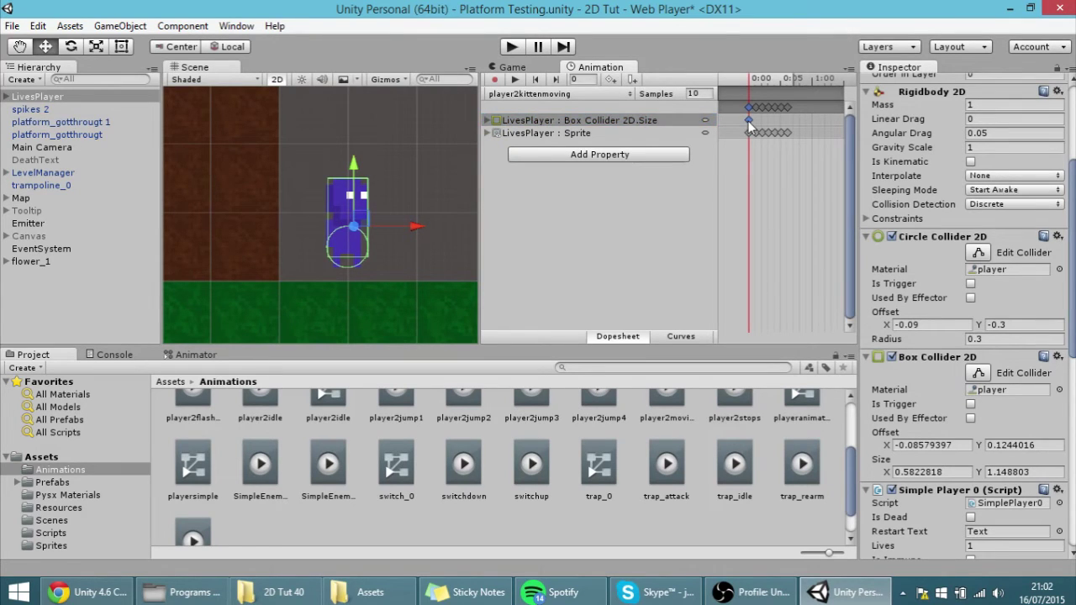
pyautogui.press('Delete')
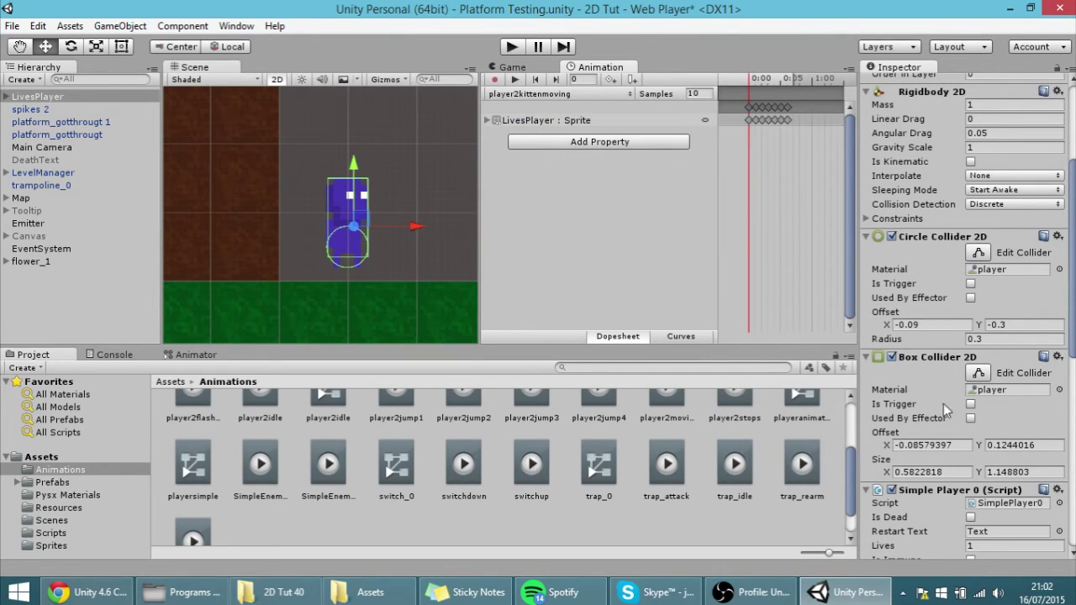
# Record the box collider reshaped onto the kitten and a circle collider offset of (-0.17, -0.23).
pyautogui.click(496, 80)
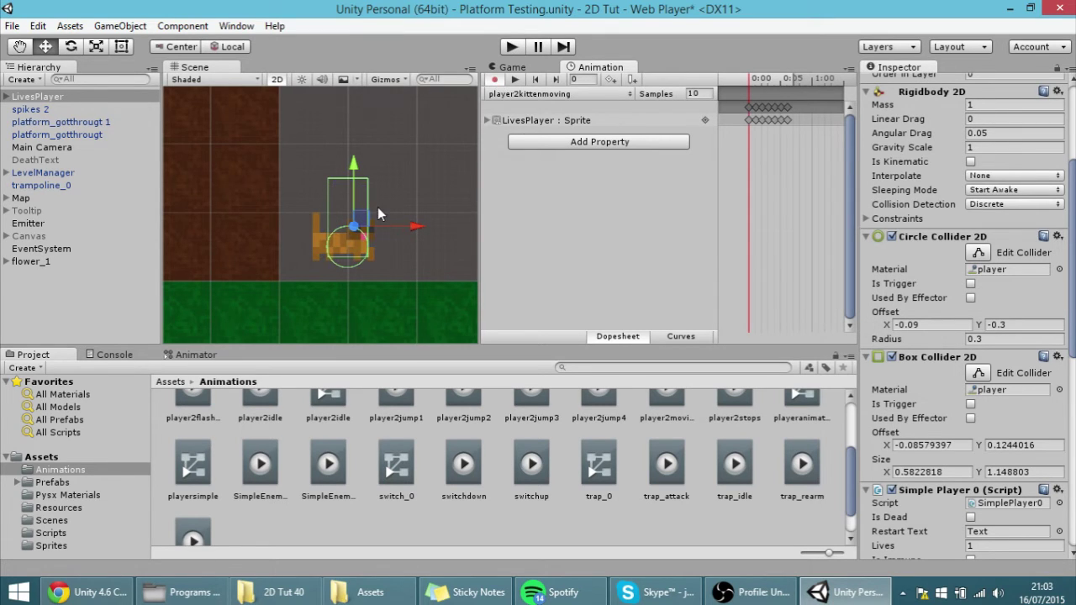
pyautogui.scroll(2, 422, 245)
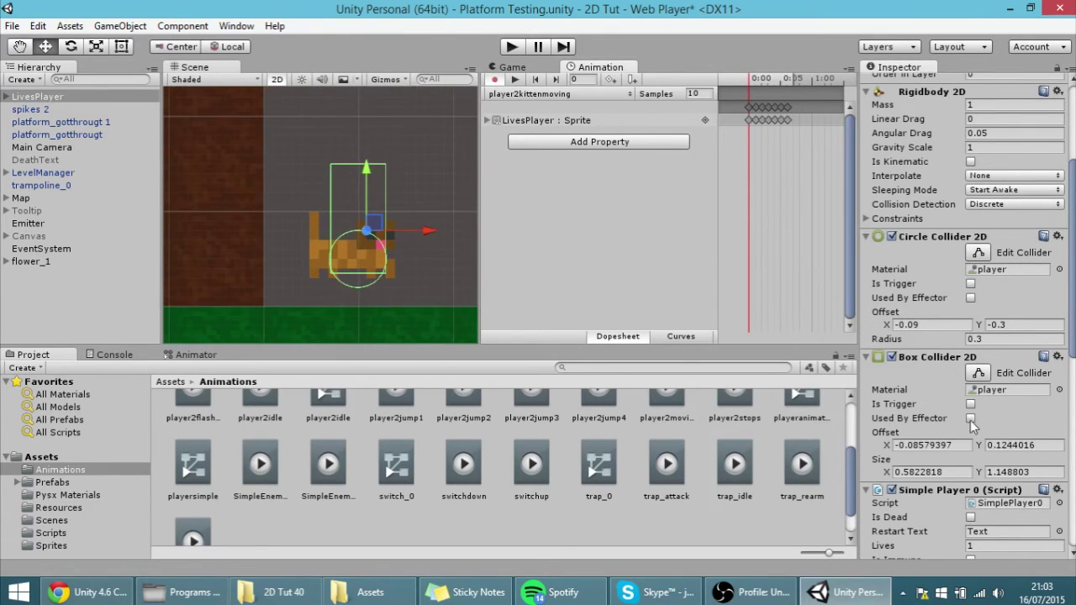
pyautogui.click(978, 373)
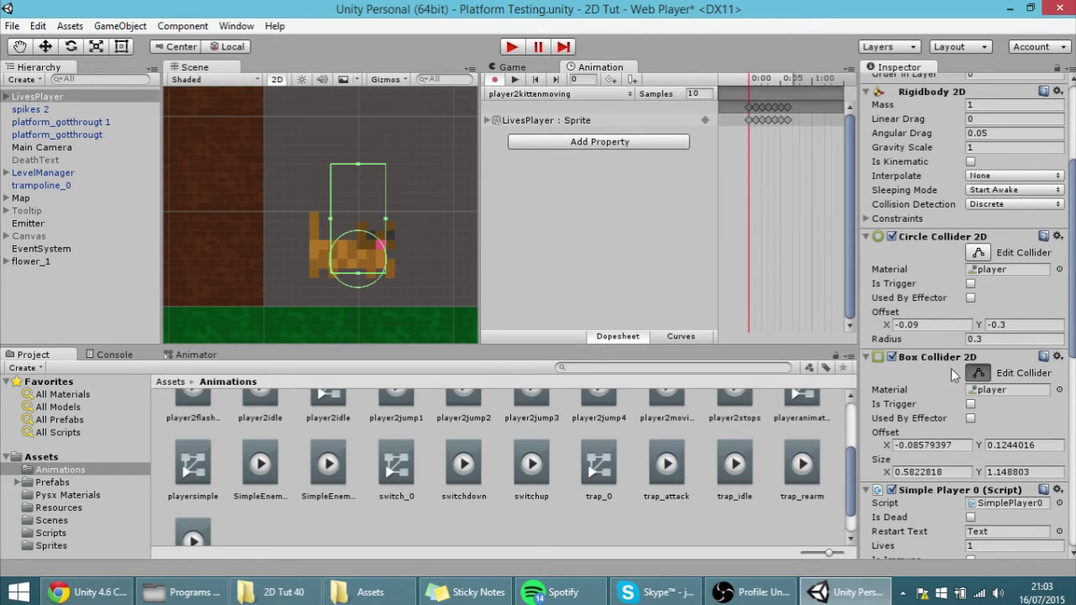
pyautogui.moveTo(360, 166); pyautogui.dragTo(306, 244)
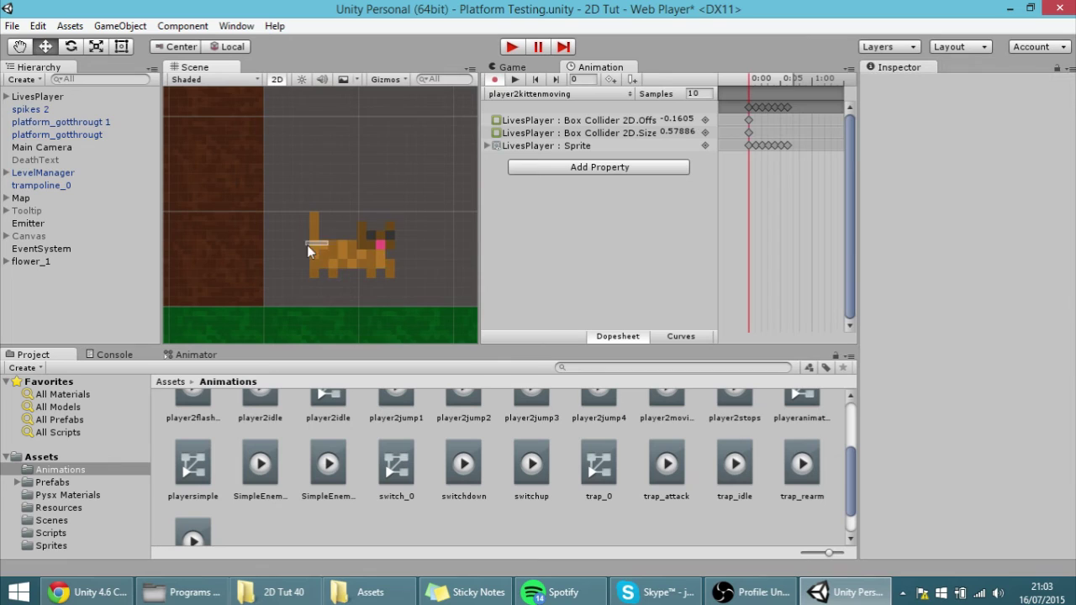
pyautogui.click(568, 120)
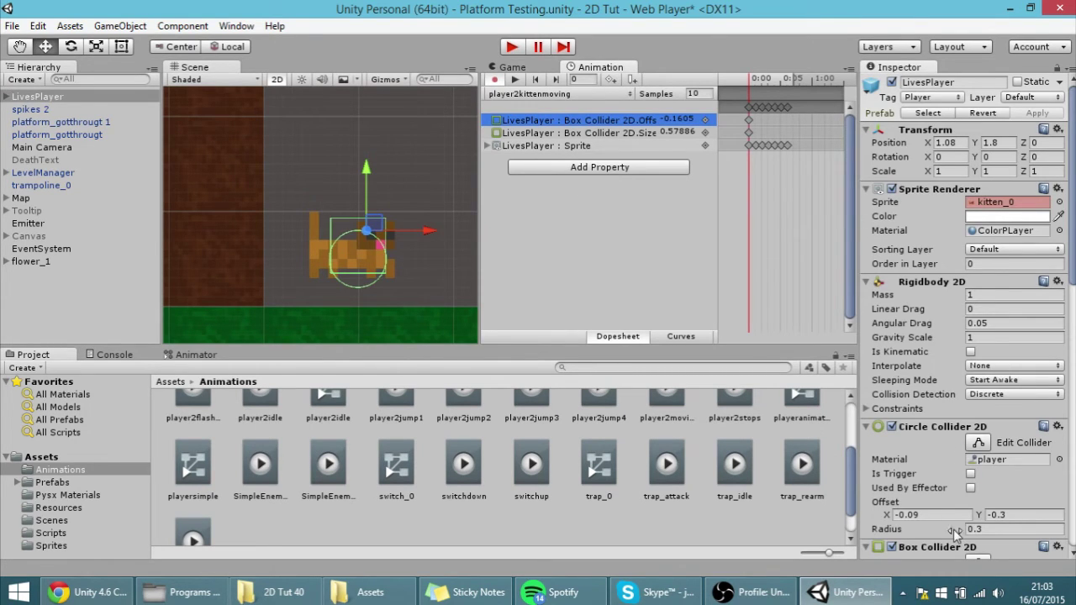
pyautogui.click(978, 558)
pyautogui.click(341, 253)
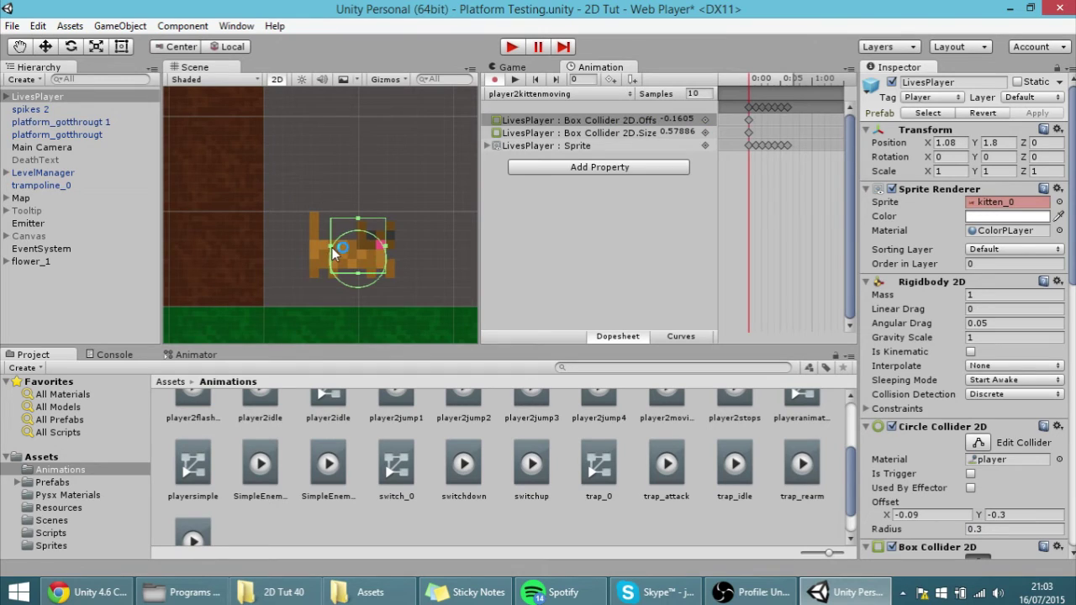
pyautogui.moveTo(331, 251); pyautogui.dragTo(312, 247)
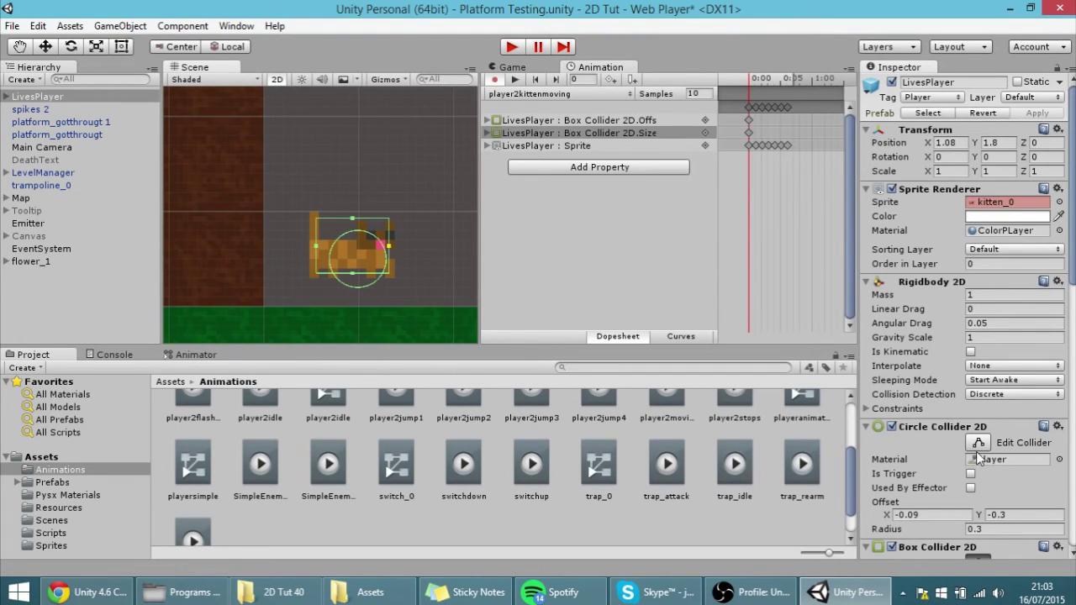
pyautogui.moveTo(888, 515); pyautogui.dragTo(899, 505)
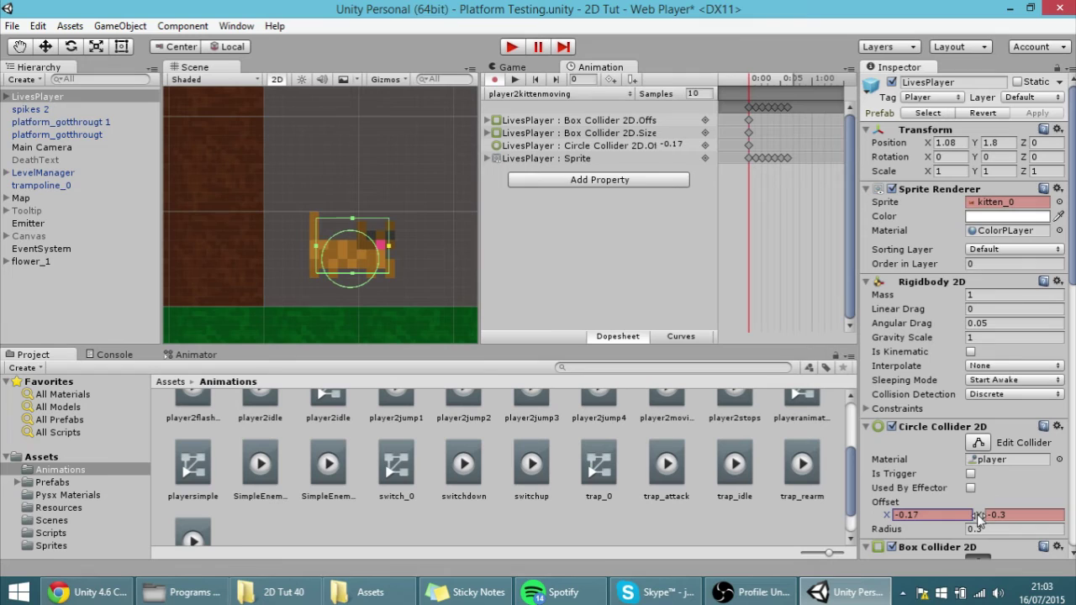
pyautogui.moveTo(979, 519); pyautogui.dragTo(982, 517)
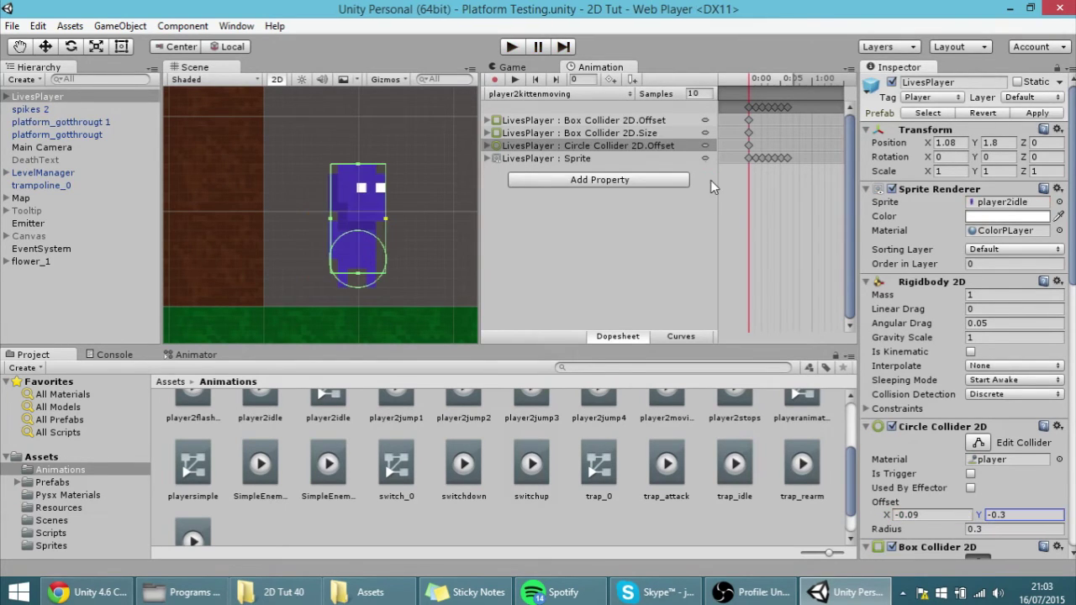
# Switch to the player2kittenidle clip and delete its missing Box and Circle Collider 2D tracks.
pyautogui.click(532, 95)
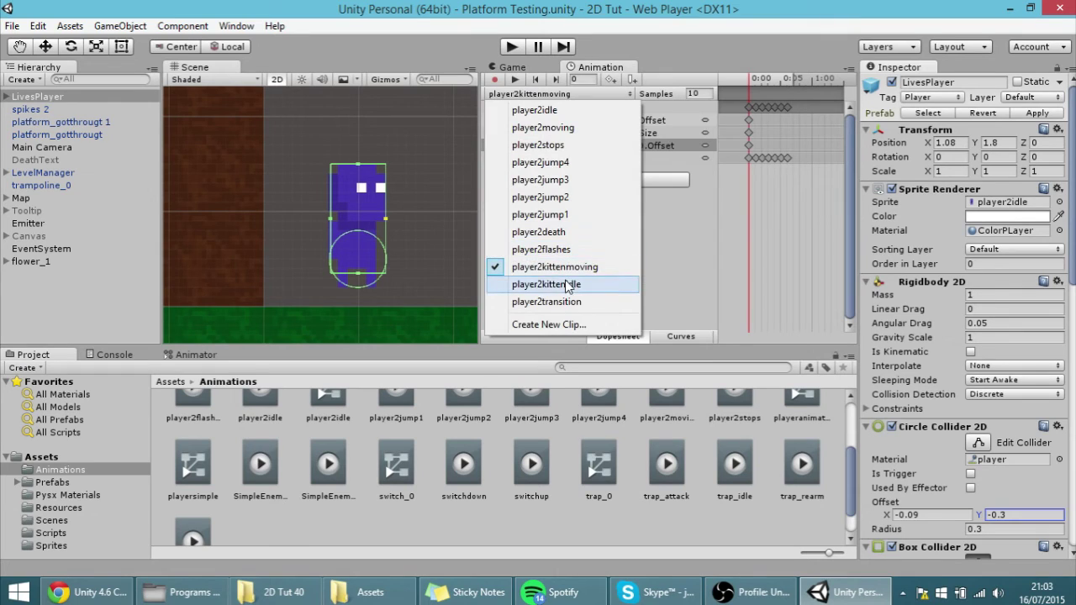
pyautogui.click(550, 285)
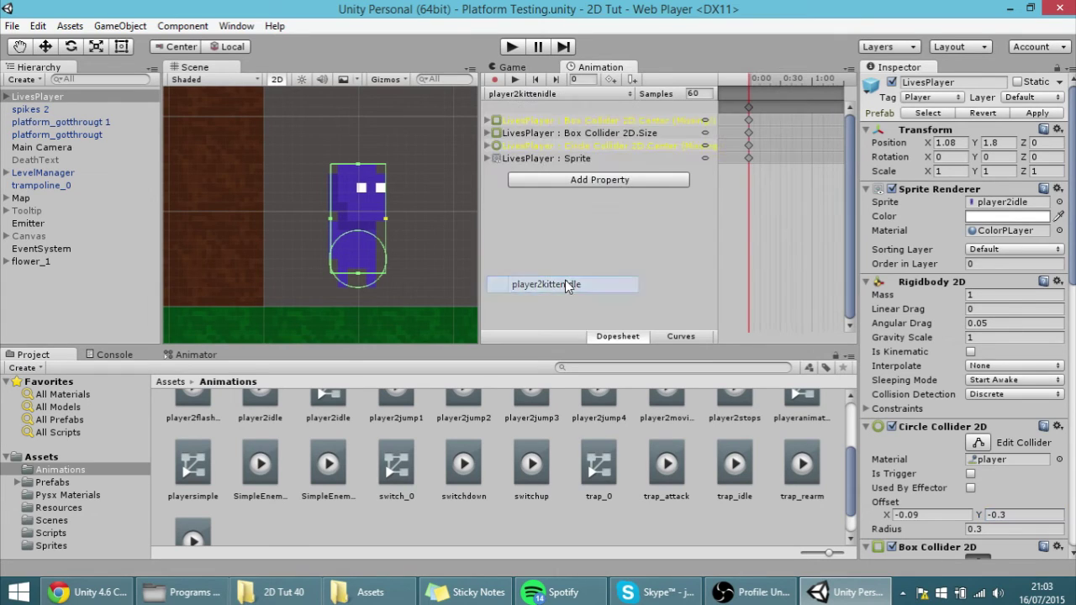
pyautogui.click(603, 123)
pyautogui.press('Delete')
pyautogui.click(605, 120)
pyautogui.press('Delete')
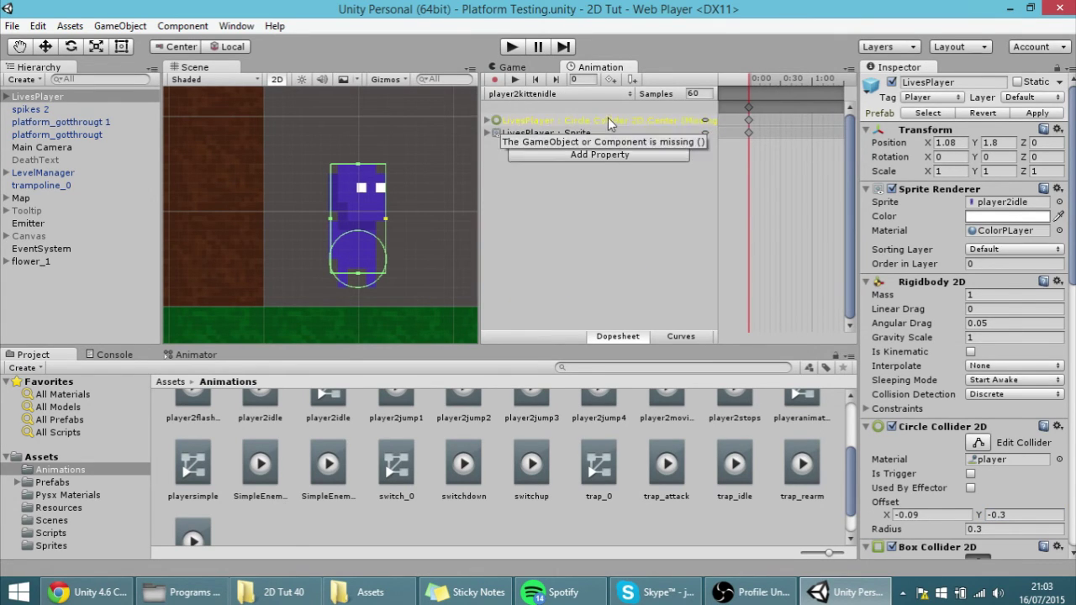
pyautogui.click(608, 120)
pyautogui.press('Delete')
pyautogui.click(578, 120)
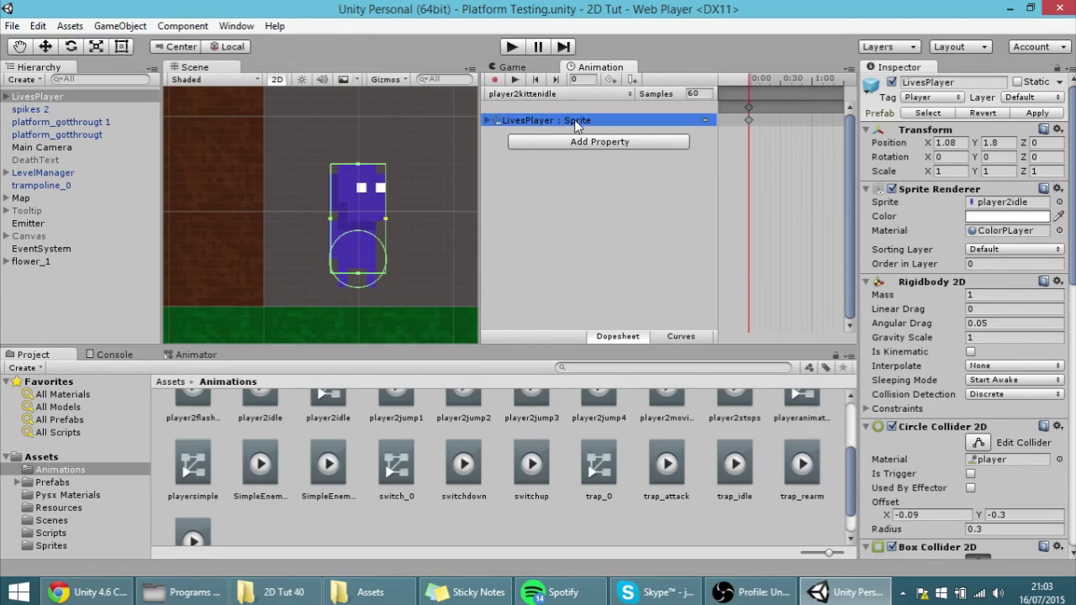
# Record a circle collider offset of (-0.18, -0.21) in the idle clip.
pyautogui.click(494, 79)
pyautogui.click(978, 443)
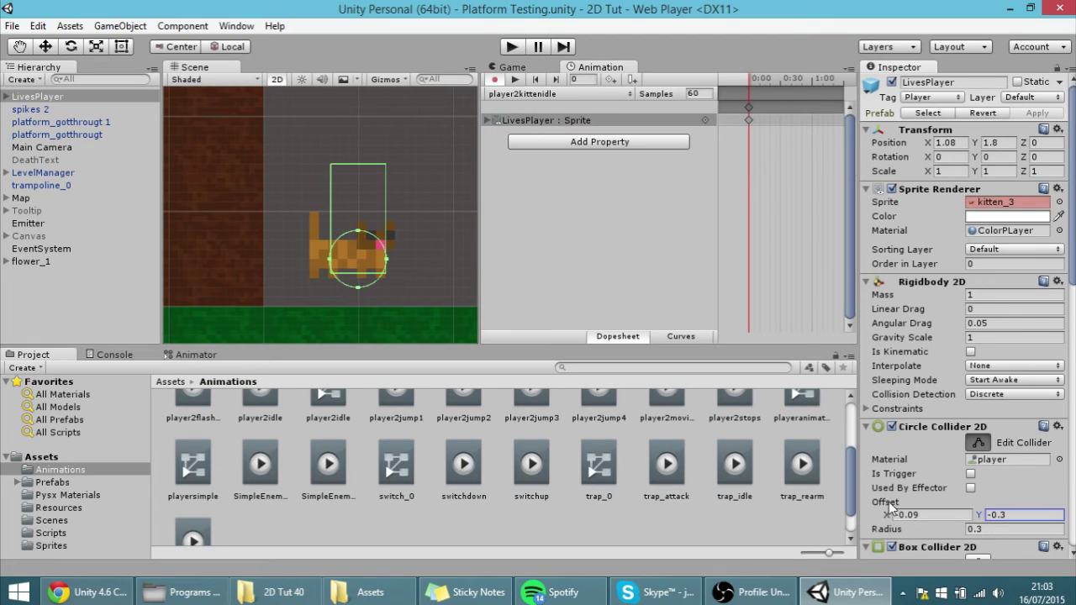
pyautogui.moveTo(891, 517); pyautogui.dragTo(885, 517)
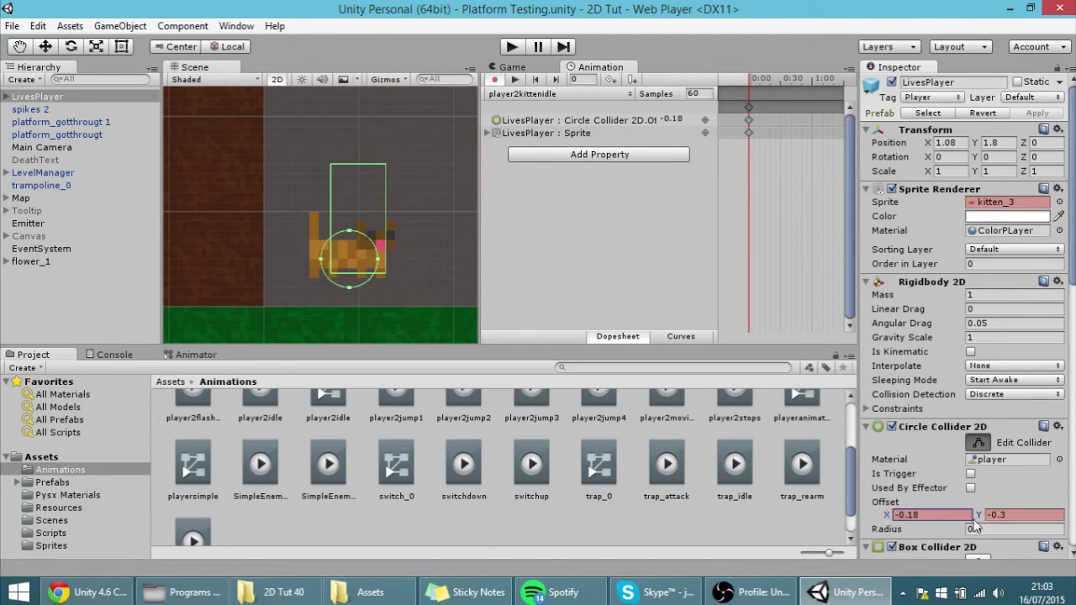
pyautogui.moveTo(985, 522); pyautogui.dragTo(992, 523)
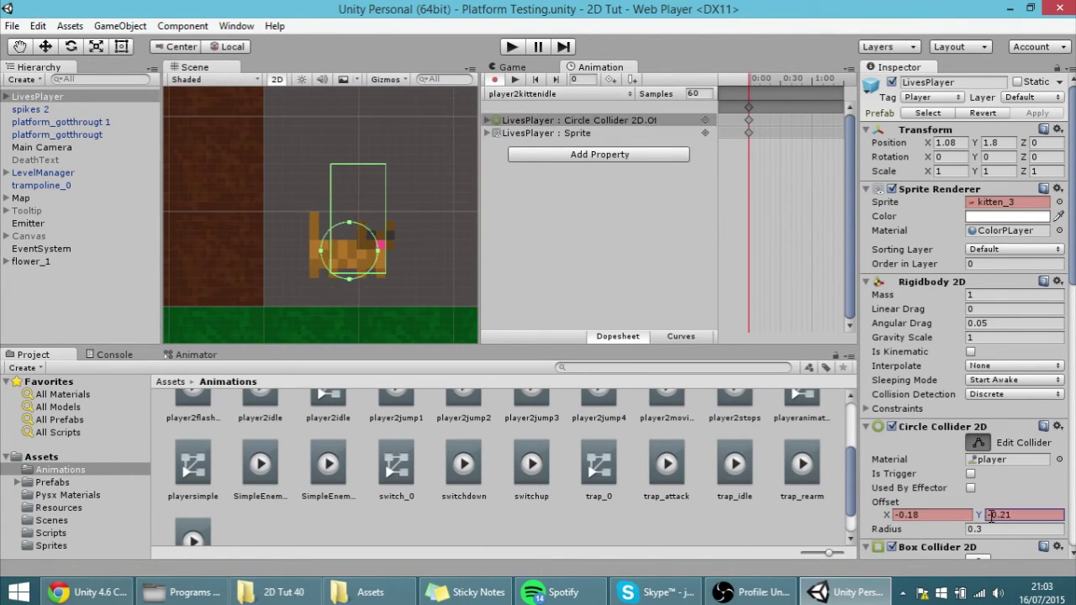
# Reshape the box collider to fit the kitten by raising its bottom, widening it, and lowering its top.
pyautogui.scroll(-3, 998, 492)
pyautogui.click(980, 468)
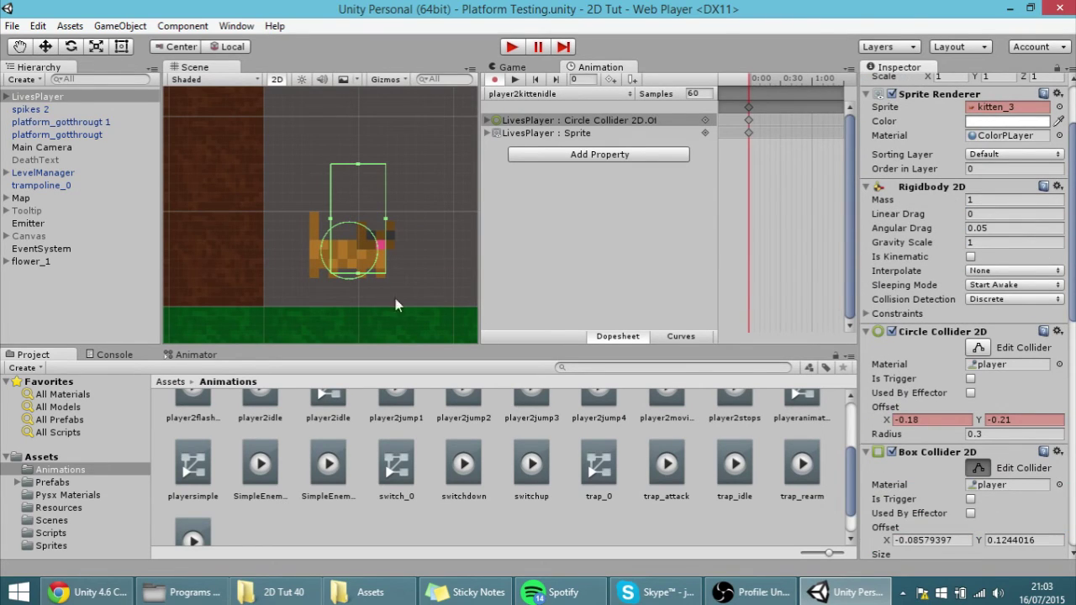
pyautogui.moveTo(359, 275); pyautogui.dragTo(359, 266)
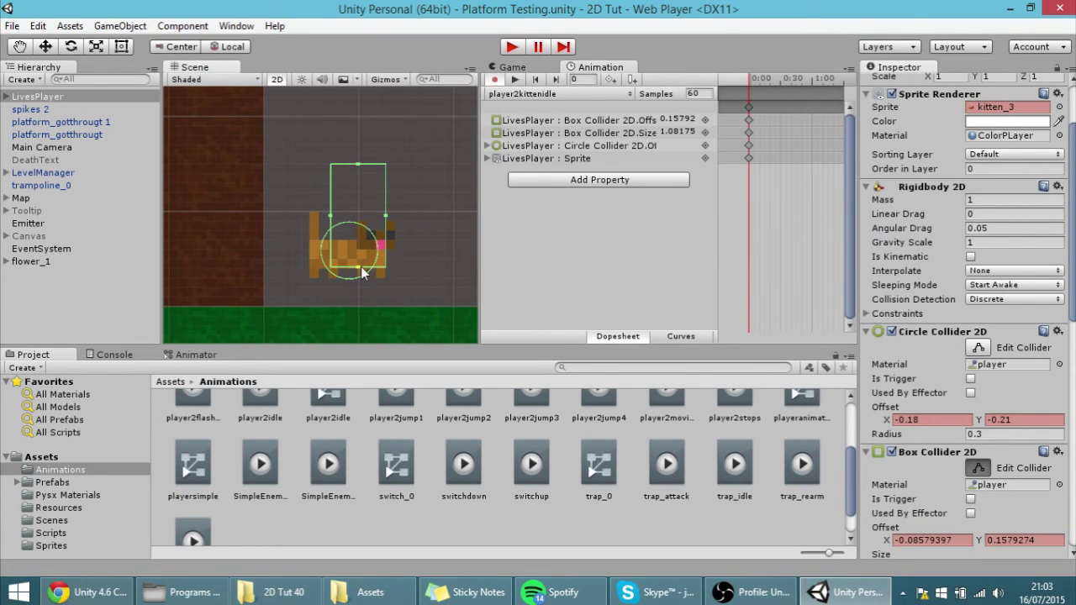
pyautogui.moveTo(335, 217); pyautogui.dragTo(310, 219)
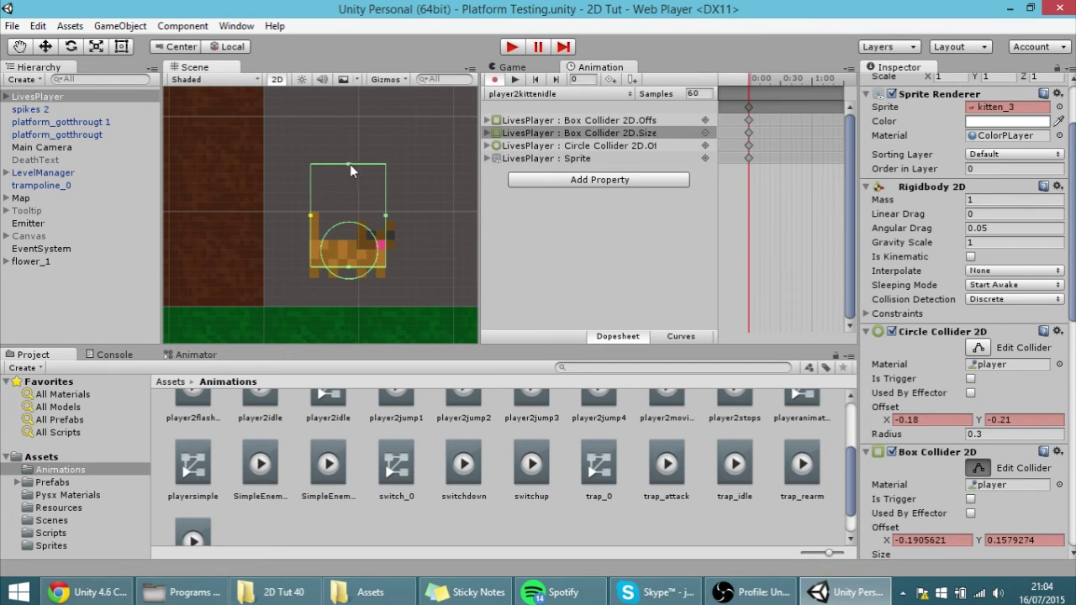
pyautogui.moveTo(349, 165); pyautogui.dragTo(358, 226)
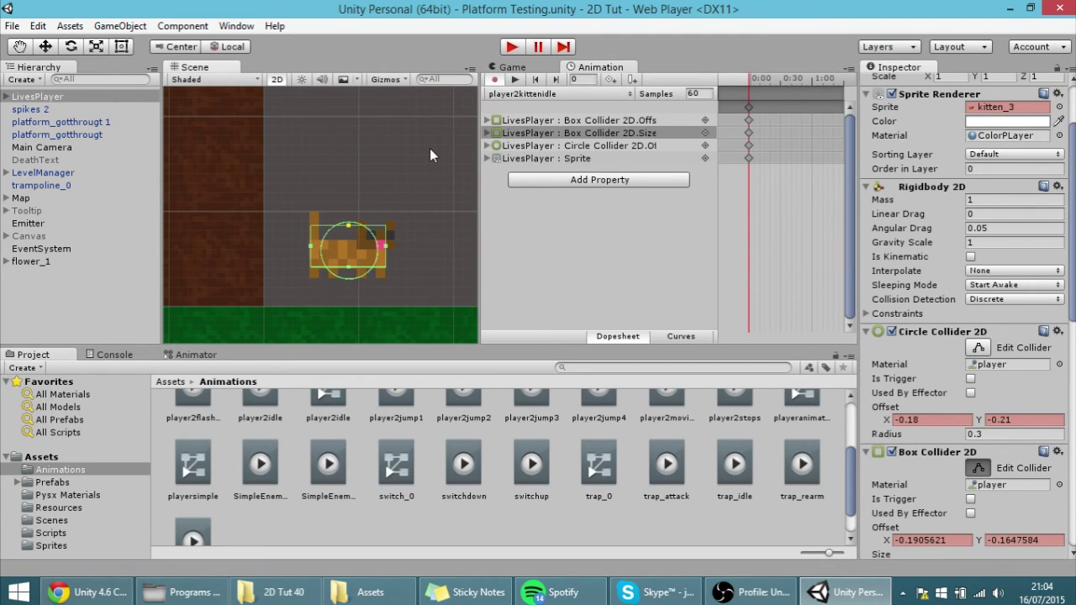
# Stop recording, then play the game and walk the kitten right into the flower.
pyautogui.click(494, 79)
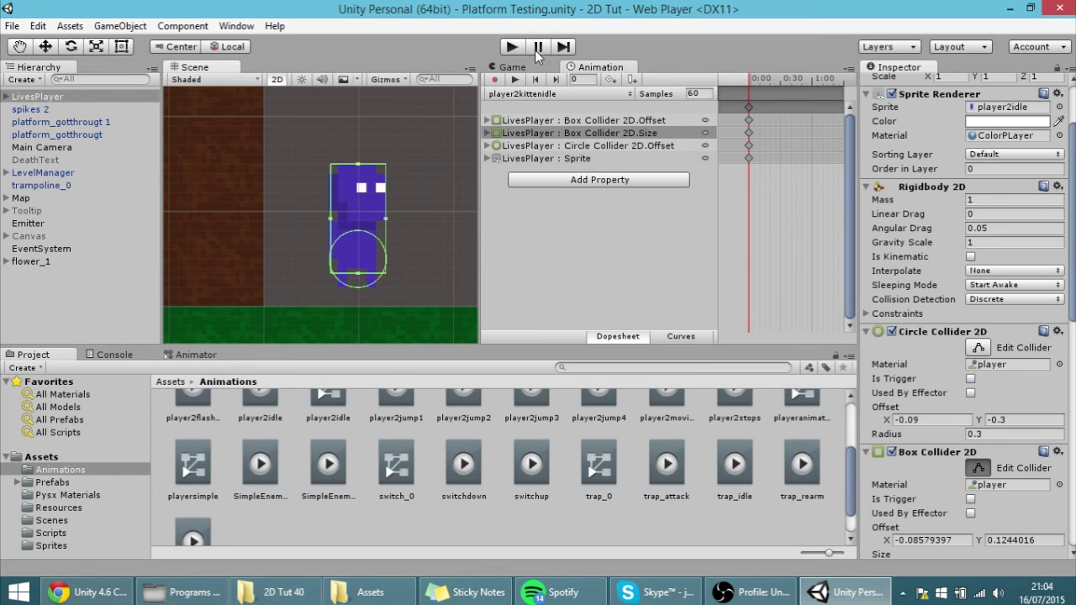
pyautogui.click(511, 47)
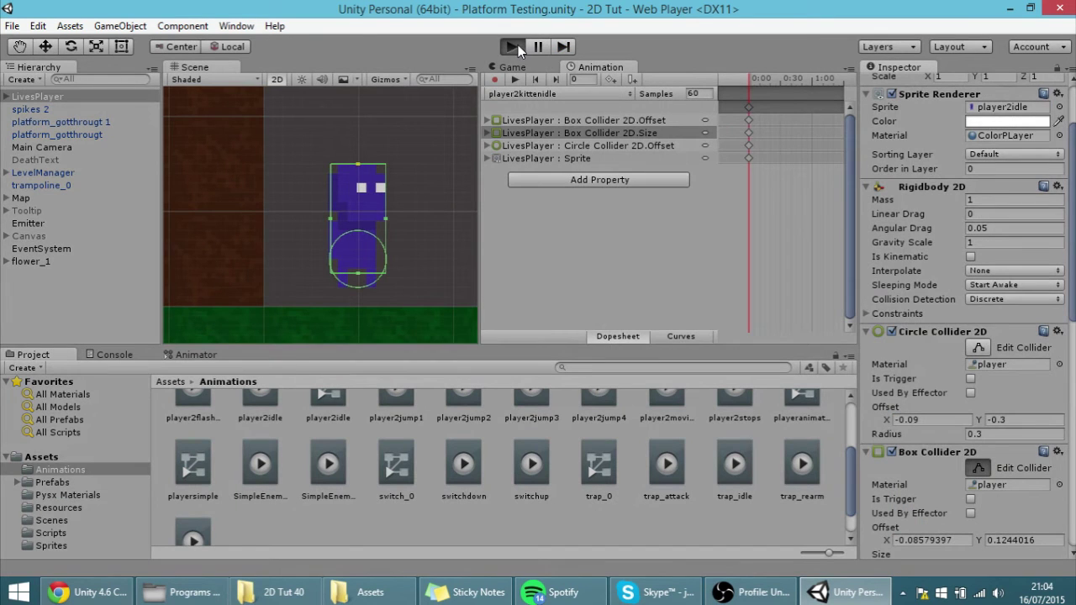
pyautogui.press('Right')
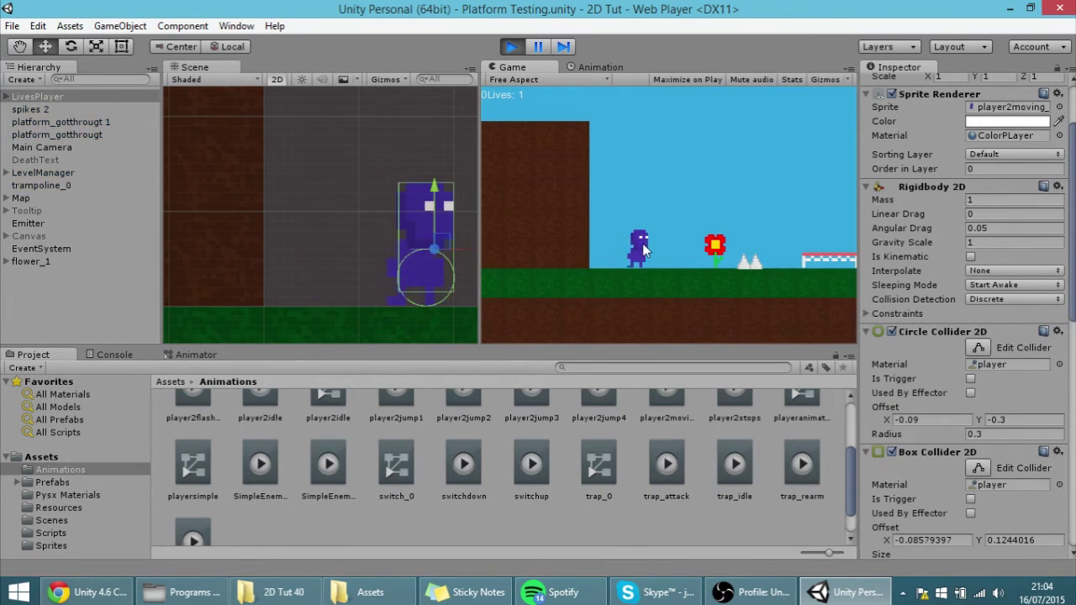
pyautogui.press('Right')
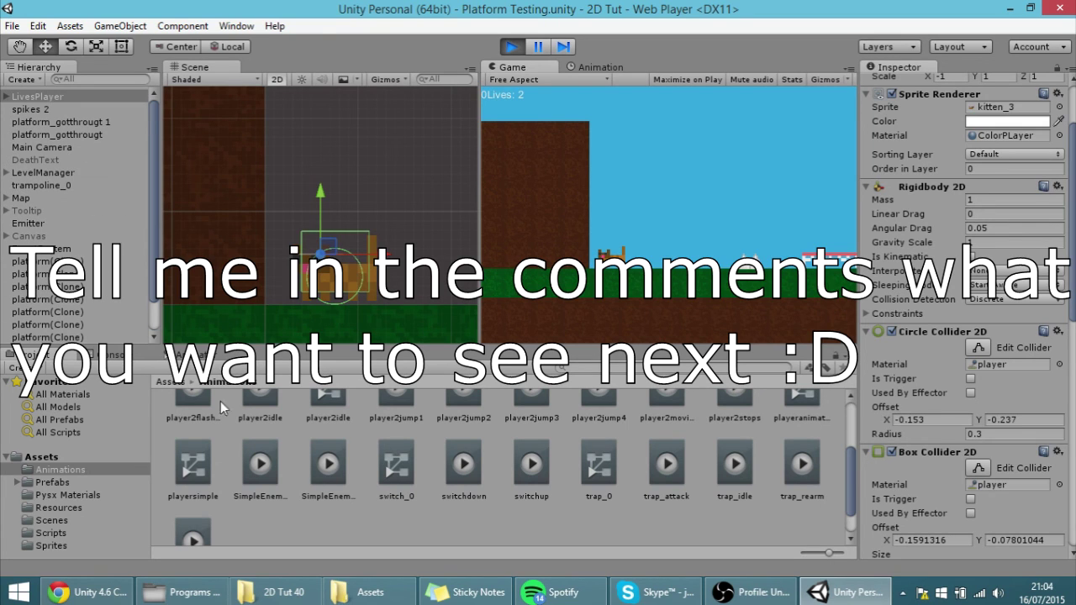
# Browse the Resources, Pysx Materials and Prefabs folders and inspect the Door prefab's components.
pyautogui.click(58, 483)
pyautogui.click(57, 509)
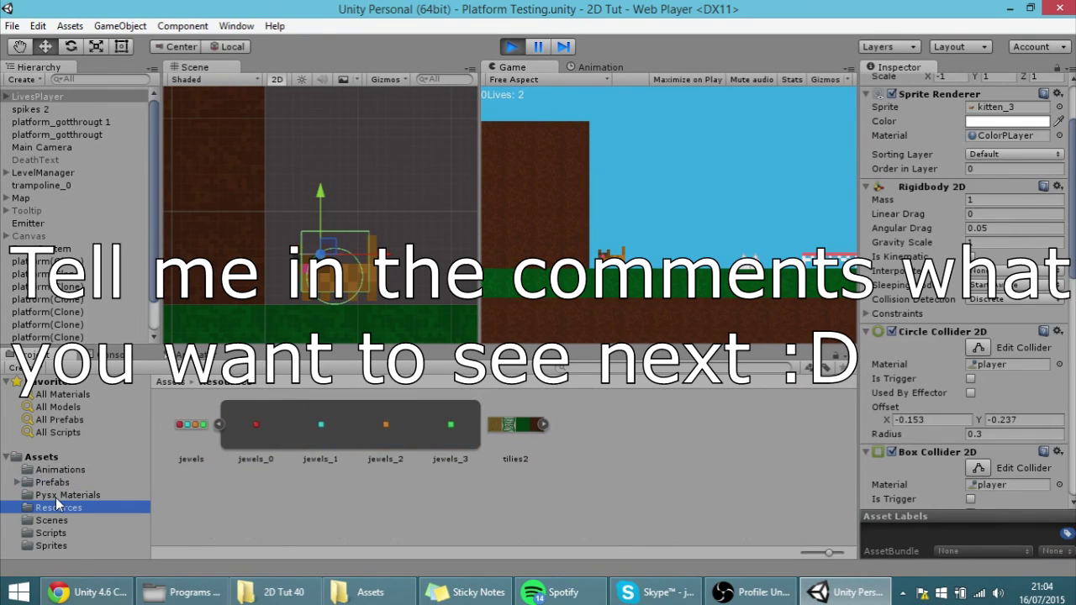
pyautogui.click(57, 495)
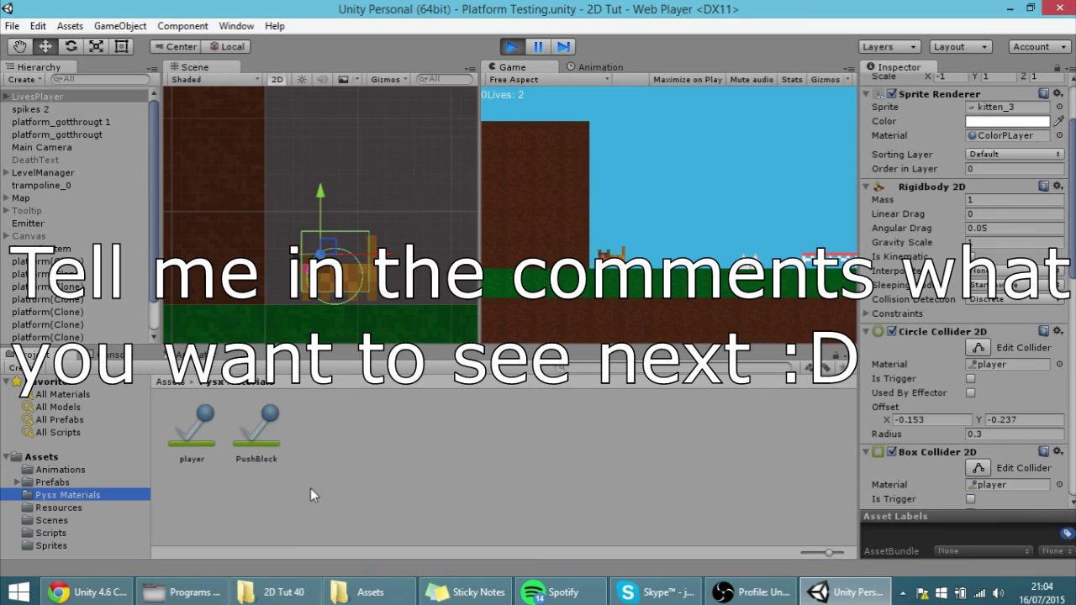
pyautogui.click(67, 482)
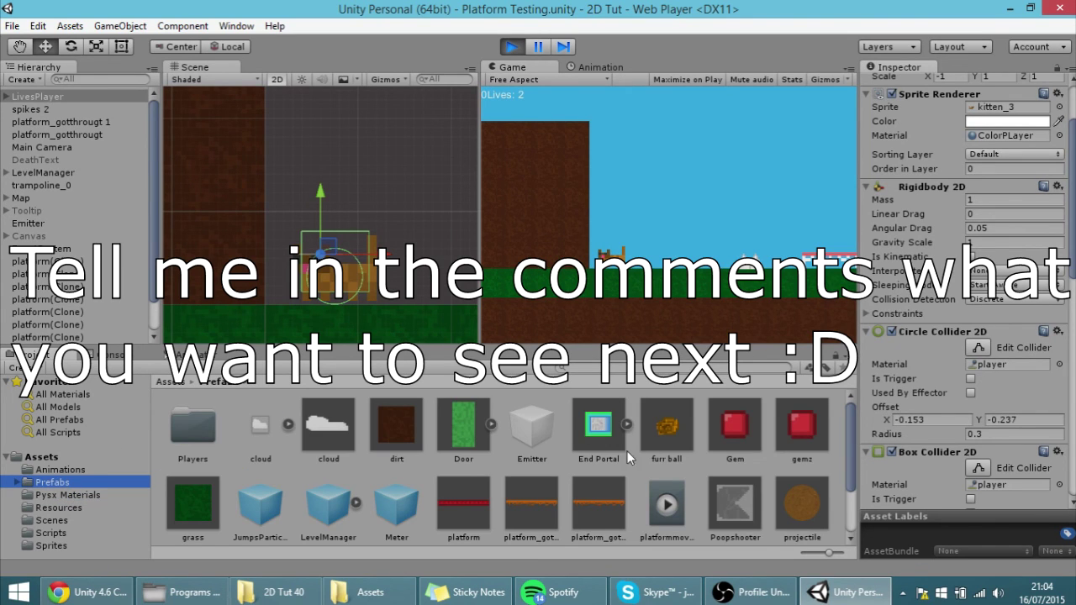
pyautogui.click(462, 425)
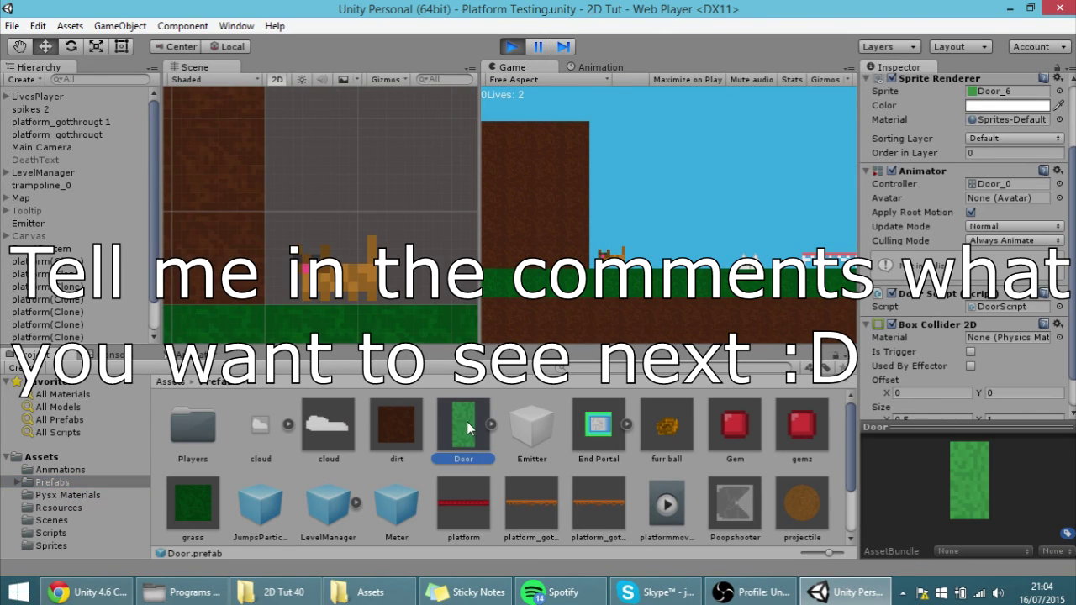
pyautogui.scroll(-2, 613, 429)
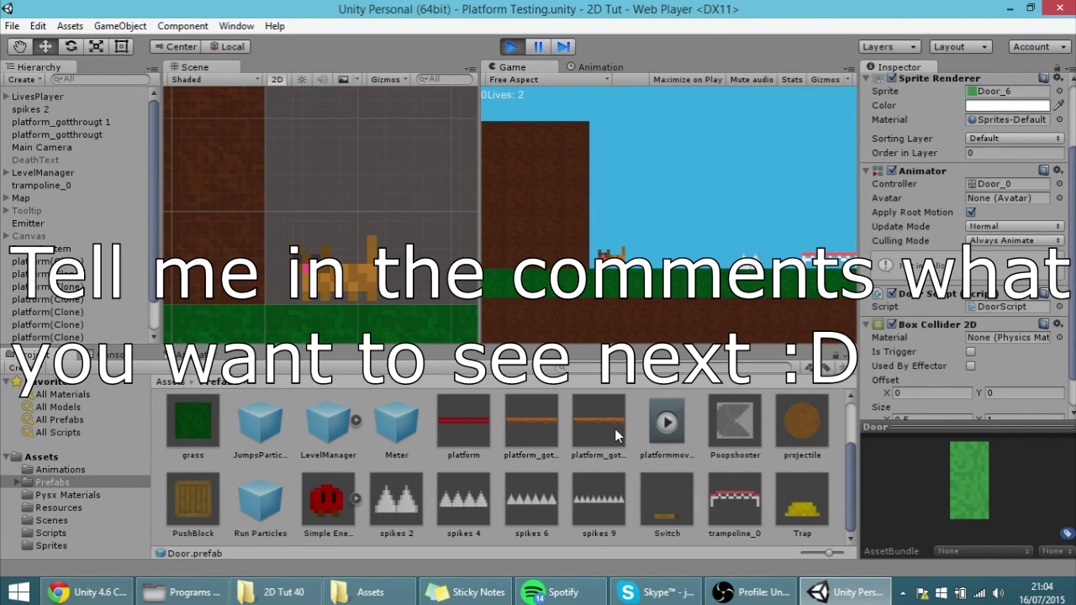